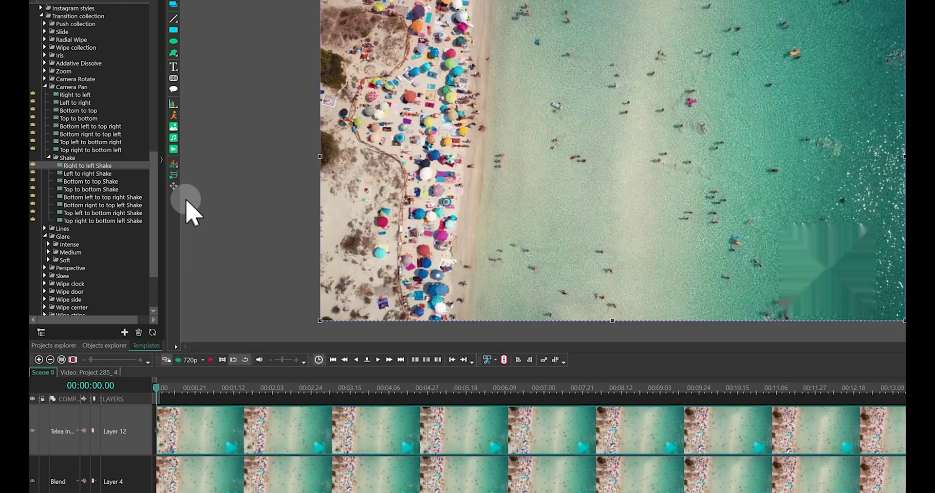
Step: Look over the layer's advanced inpaint blend modes and leave the blend mode unchanged
{"action": "left_click", "coordinate": [78, 431]}
{"action": "left_click", "coordinate": [127, 173]}
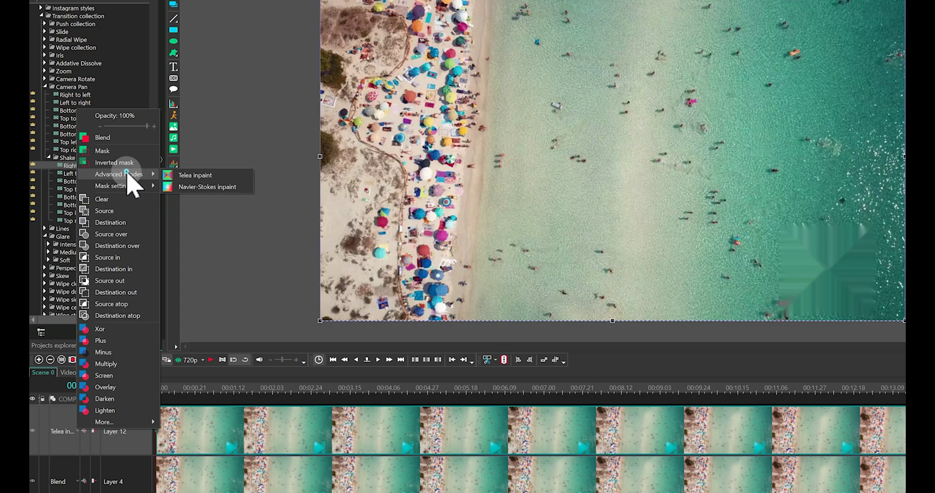
{"action": "left_click", "coordinate": [317, 294]}
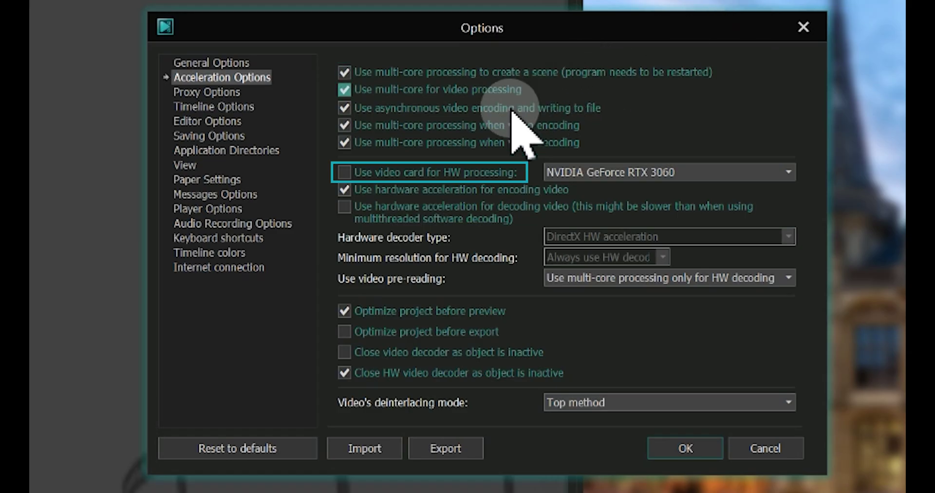
Step: Enable video-card hardware processing and pick the H.264 / AVC Hardware Accelerated export profile with its quality presets
{"action": "left_click", "coordinate": [458, 172]}
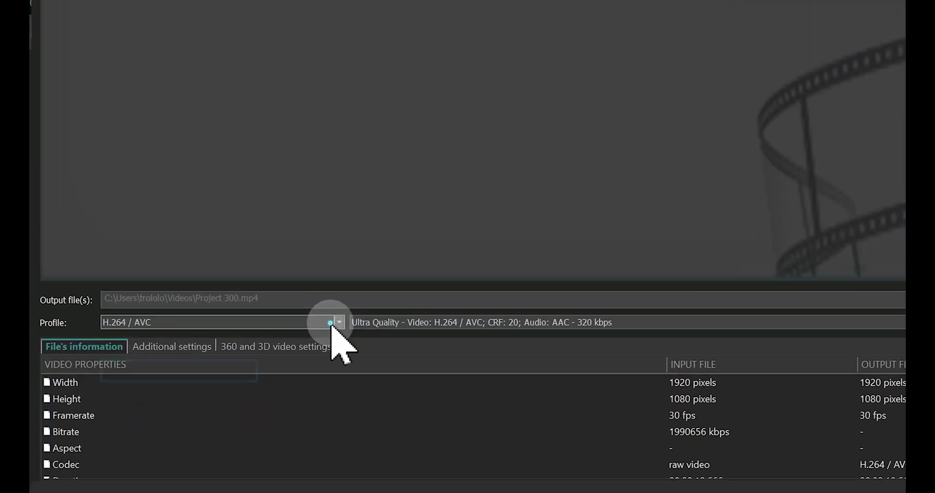
{"action": "left_click", "coordinate": [336, 323]}
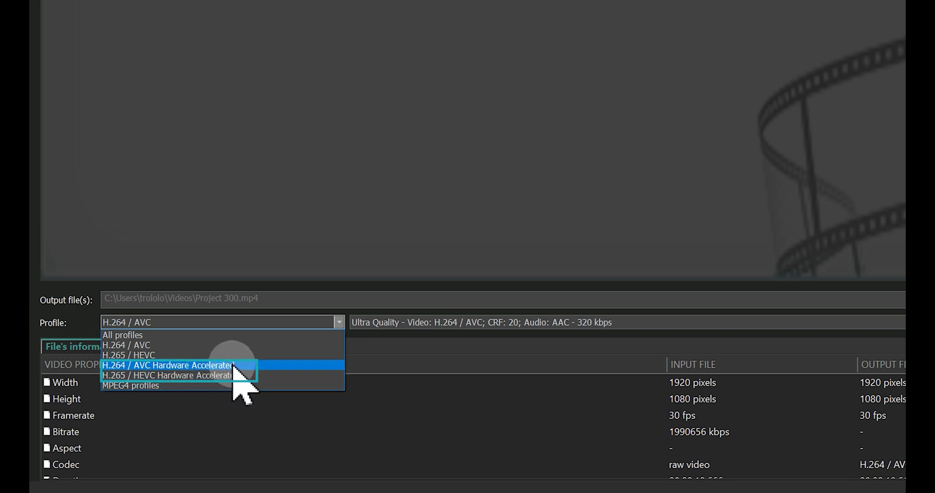
{"action": "left_click", "coordinate": [249, 365]}
{"action": "left_click", "coordinate": [427, 322]}
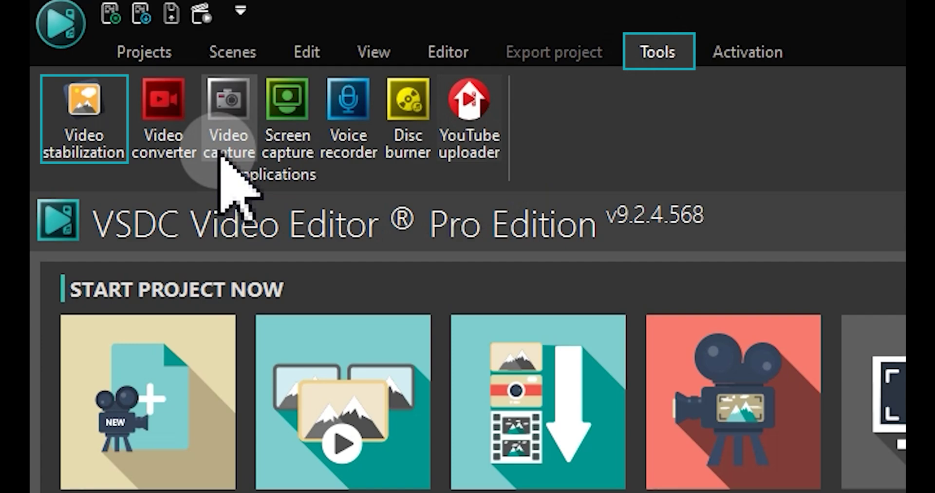
Step: Launch the Video stabilization tool from the start screen's Tools section
{"action": "left_click", "coordinate": [95, 125]}
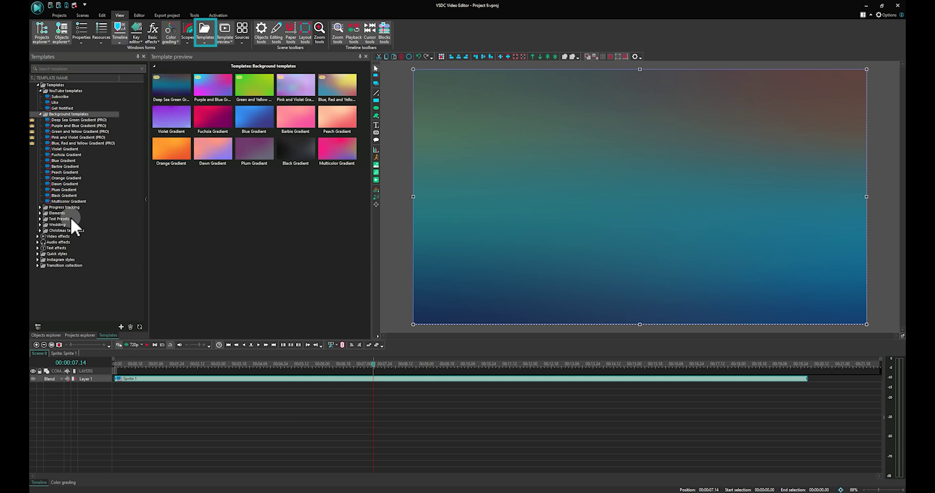
Step: Preview Progress tracking templates, then step through Christmas template folders to Christmas cards
{"action": "left_click", "coordinate": [72, 207]}
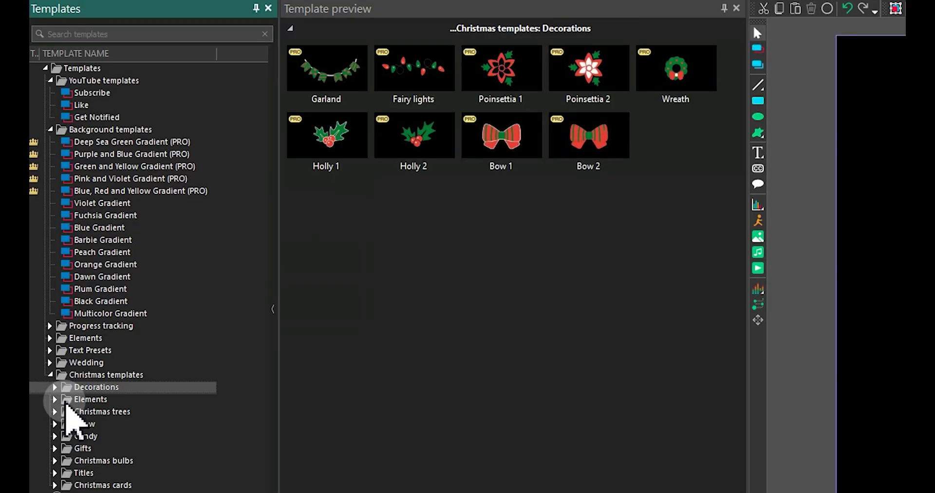
{"action": "left_click", "coordinate": [49, 243]}
{"action": "key", "text": "Down"}
{"action": "key", "text": "Down"}
{"action": "key", "text": "Down"}
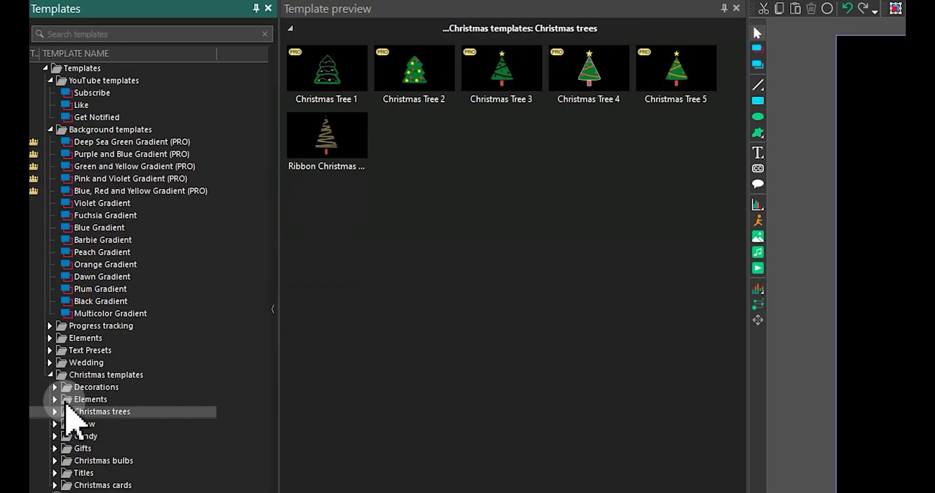
{"action": "key", "text": "Down"}
{"action": "key", "text": "Down"}
{"action": "key", "text": "Down"}
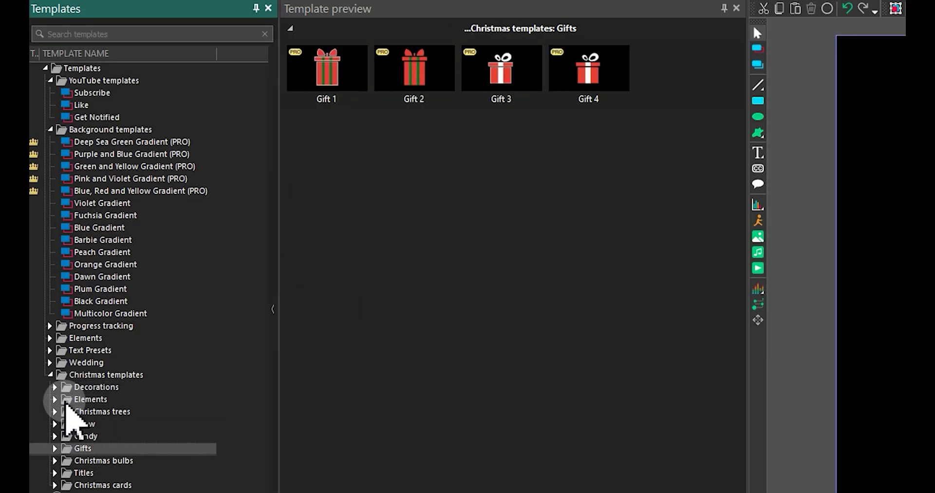
{"action": "key", "text": "Down"}
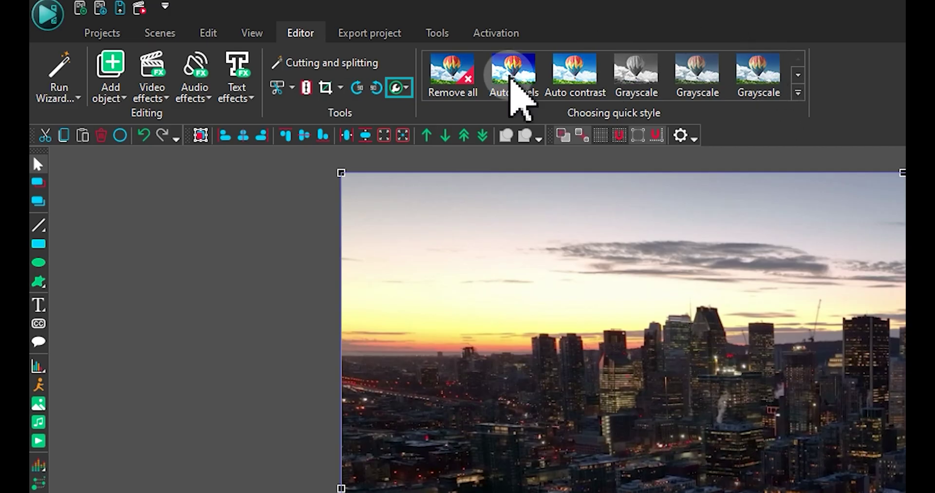
Step: Record a Voice over narration onto Layer 2 and play the project back to hear it
{"action": "left_click", "coordinate": [403, 88]}
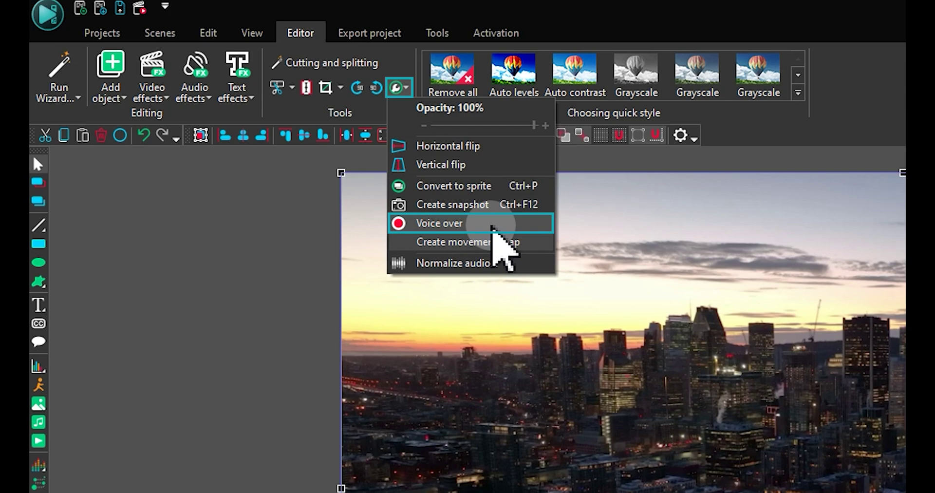
{"action": "left_click", "coordinate": [495, 225]}
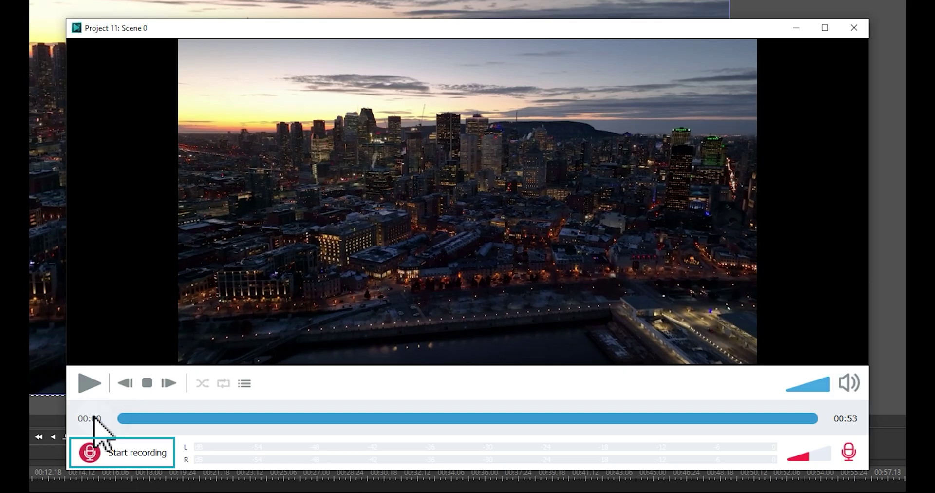
{"action": "left_click", "coordinate": [93, 456]}
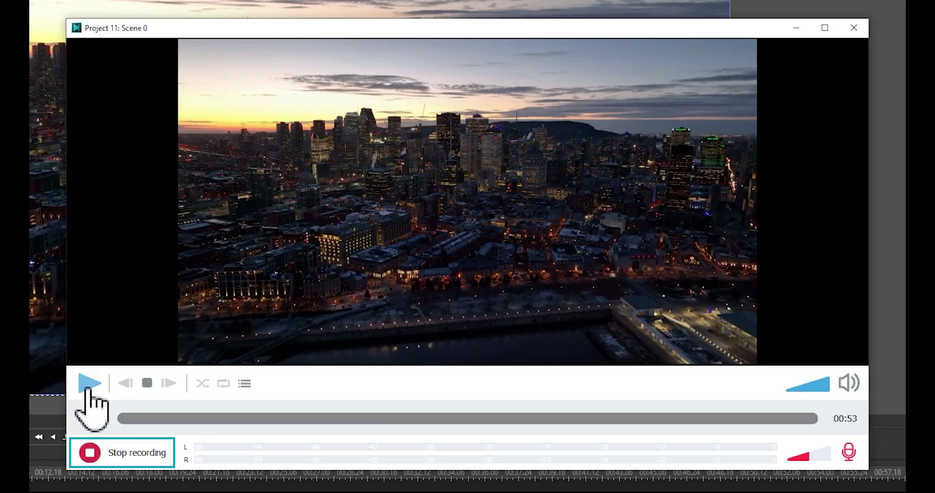
{"action": "left_click", "coordinate": [89, 385]}
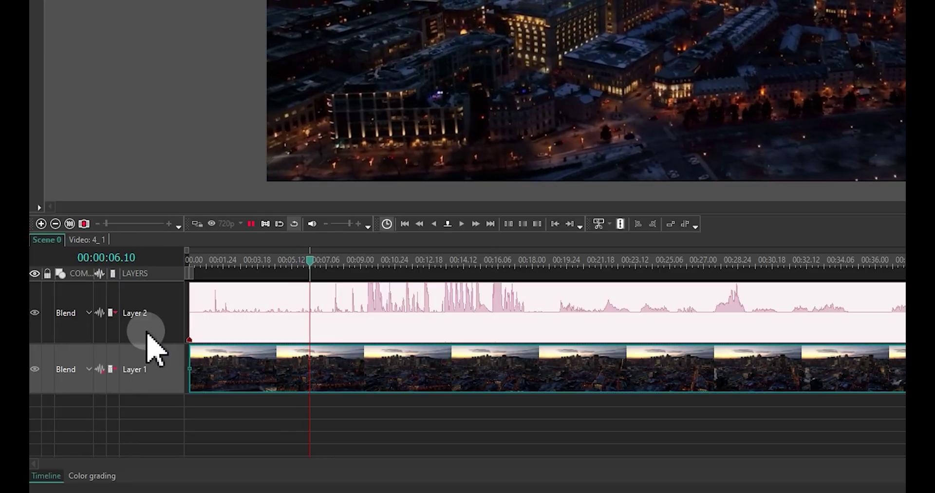
{"action": "key", "text": "space"}
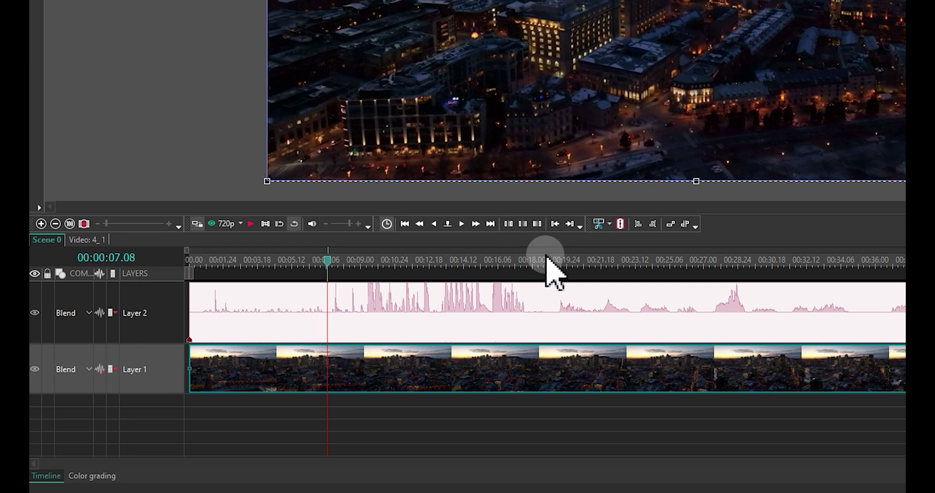
{"action": "key", "text": "space"}
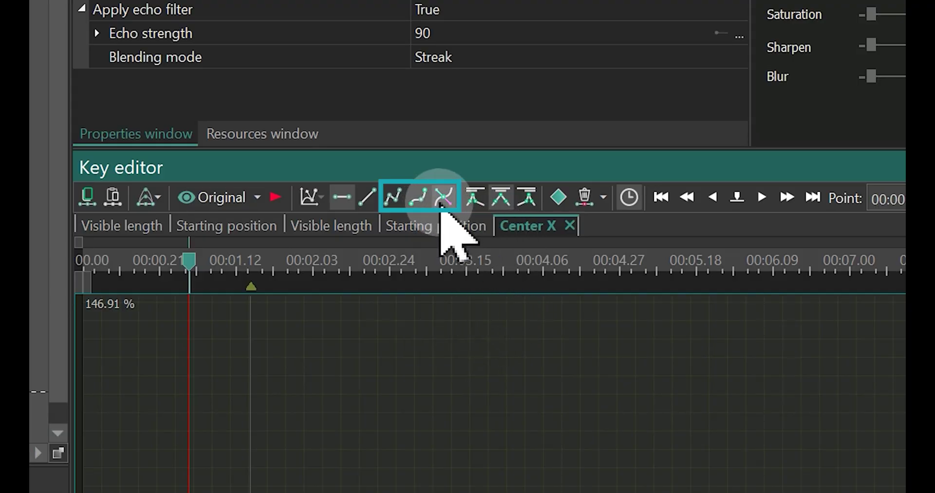
Step: Make the light streak's curve points Bezier and play the animation around 02.29–5 seconds
{"action": "left_click", "coordinate": [429, 479]}
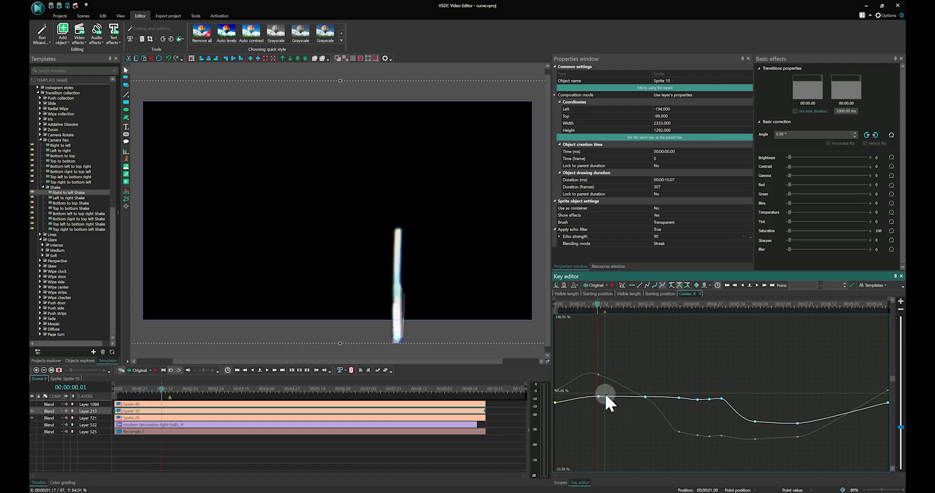
{"action": "left_click", "coordinate": [603, 393]}
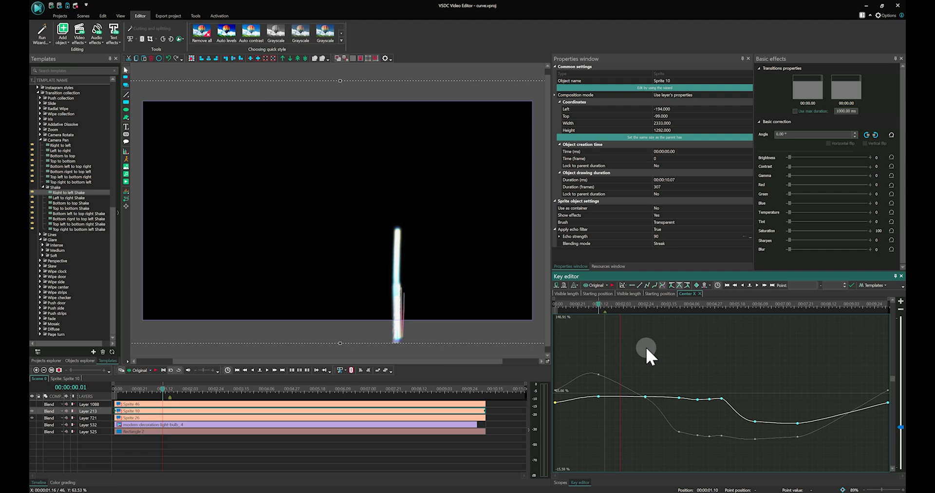
{"action": "left_click", "coordinate": [724, 306]}
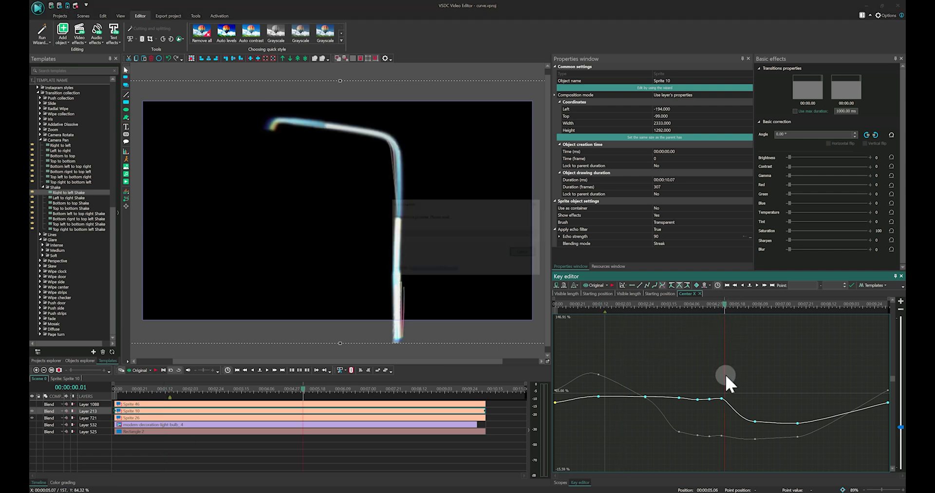
{"action": "key", "text": "space"}
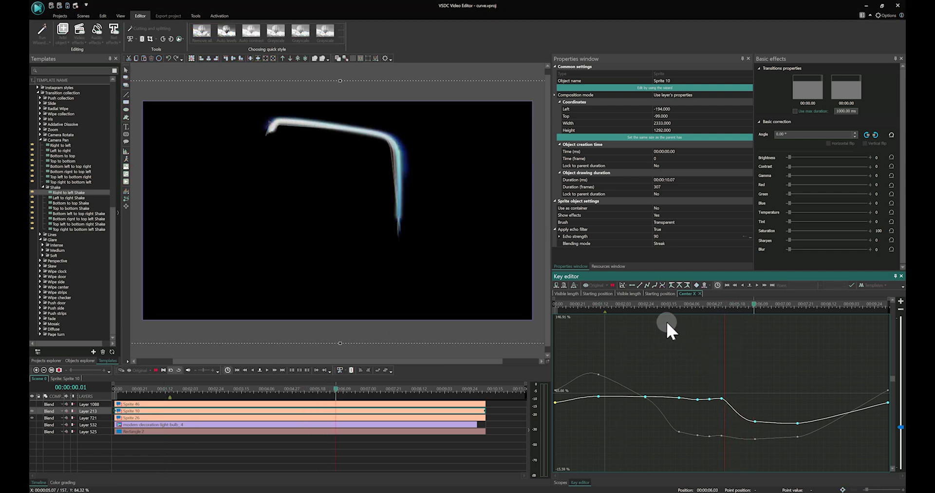
{"action": "key", "text": "space"}
{"action": "left_click", "coordinate": [651, 305]}
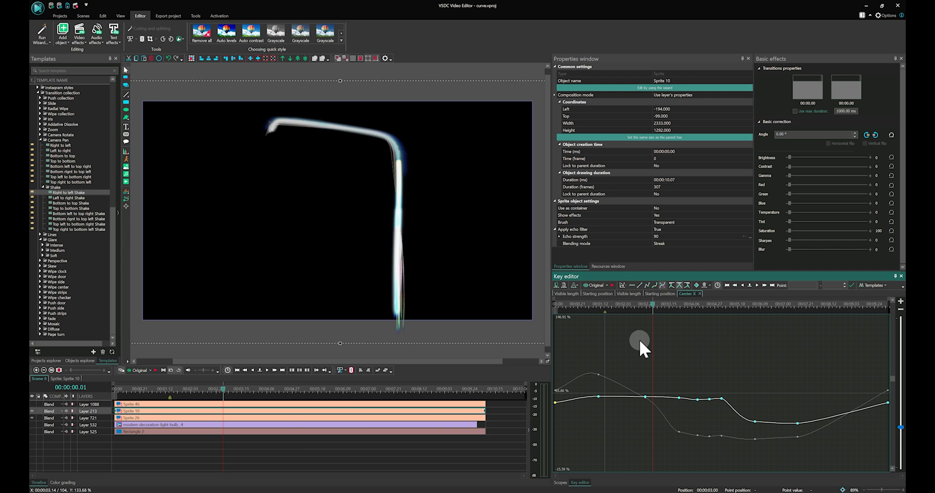
Step: Open Sprite 10's contents and play its animation
{"action": "double_click", "coordinate": [126, 411]}
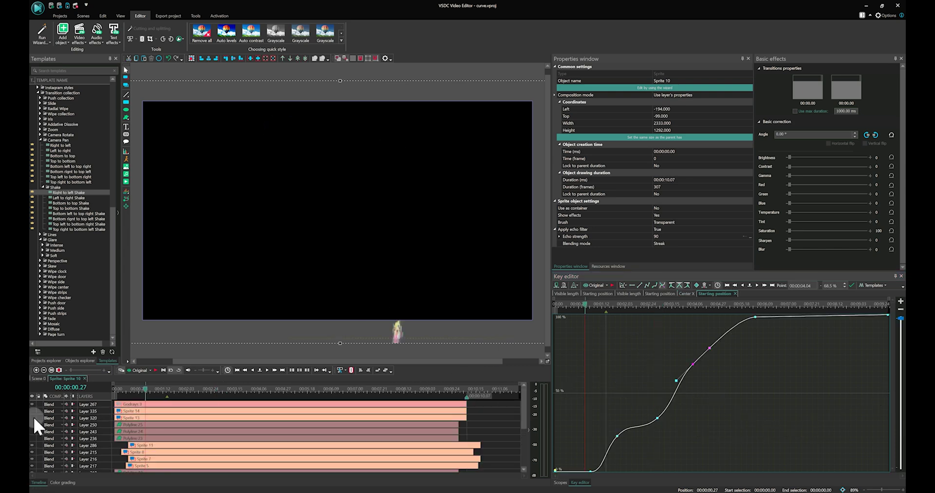
{"action": "key", "text": "space"}
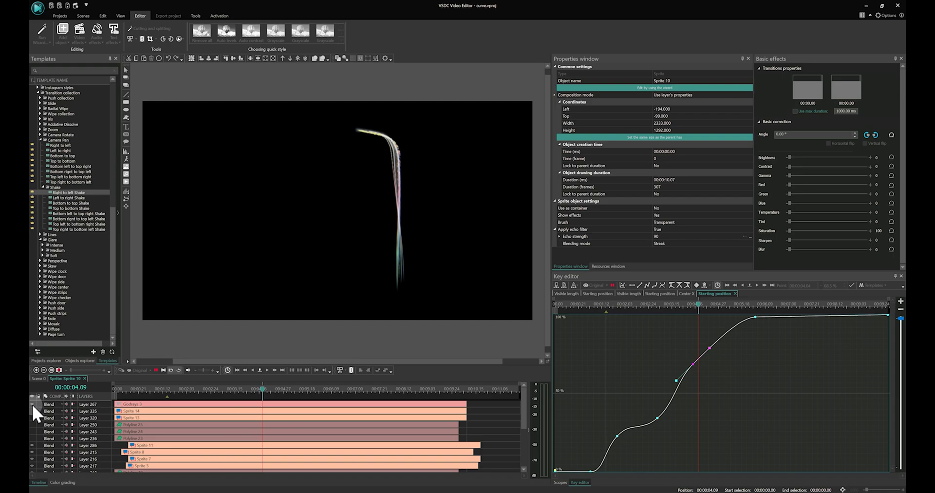
{"action": "key", "text": "space"}
{"action": "left_click", "coordinate": [134, 388]}
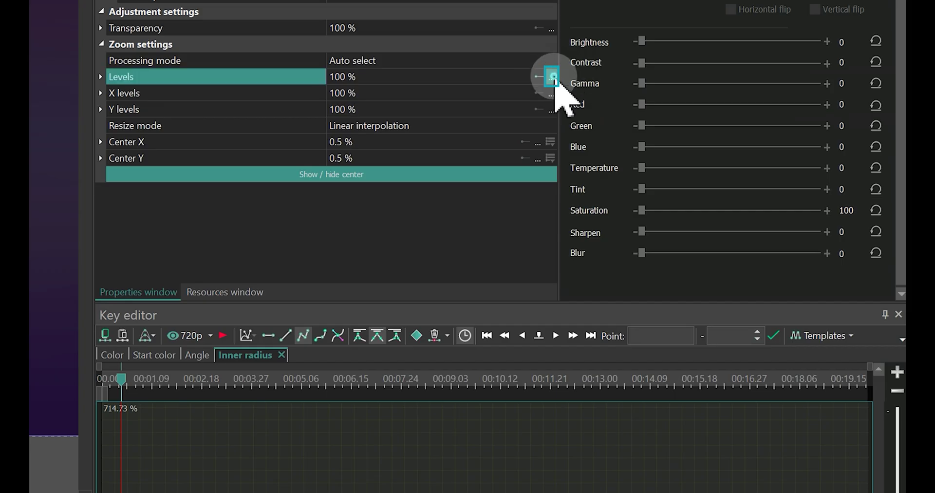
Step: Generate beat-based Levels keyframes using 30 % sensitivity and silence value 50
{"action": "left_click", "coordinate": [552, 77]}
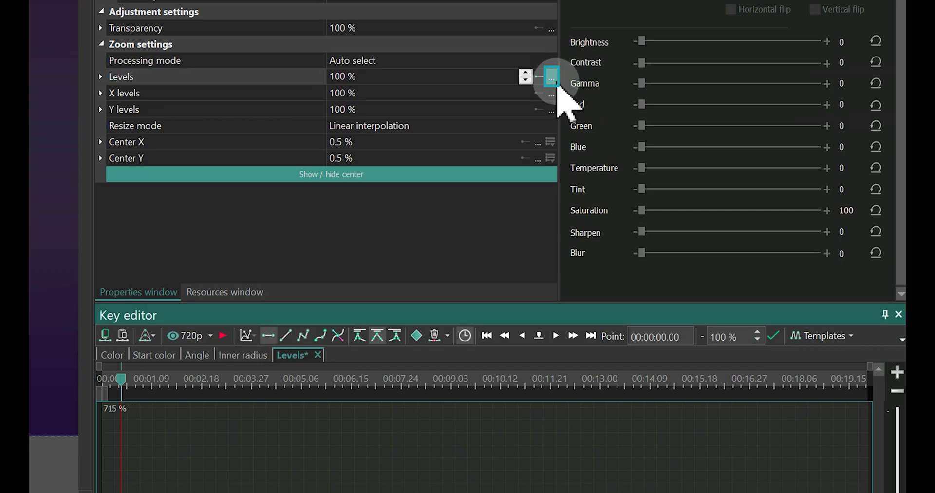
{"action": "left_click", "coordinate": [809, 336]}
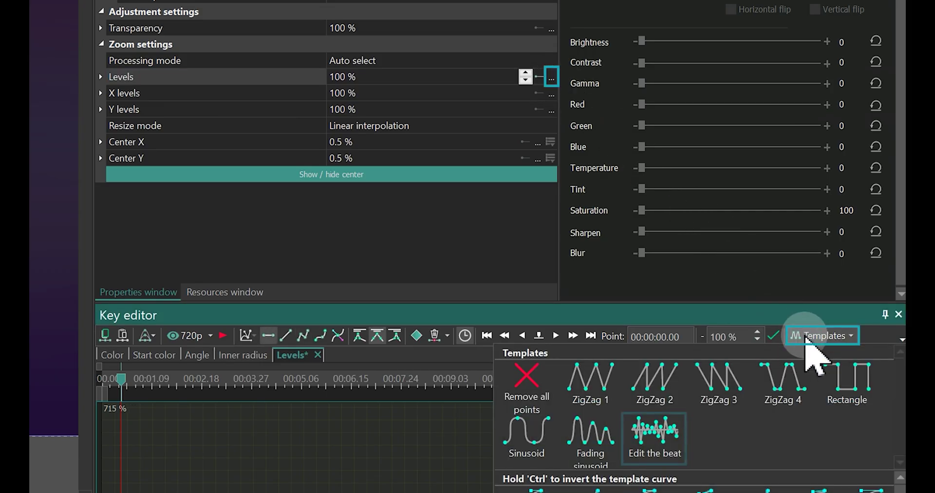
{"action": "left_click", "coordinate": [677, 430]}
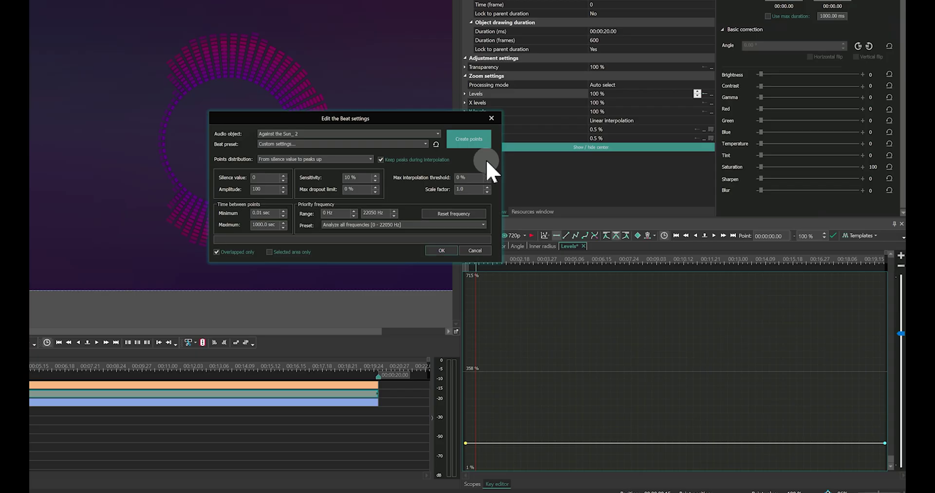
{"action": "left_click", "coordinate": [482, 146]}
{"action": "left_click", "coordinate": [263, 178]}
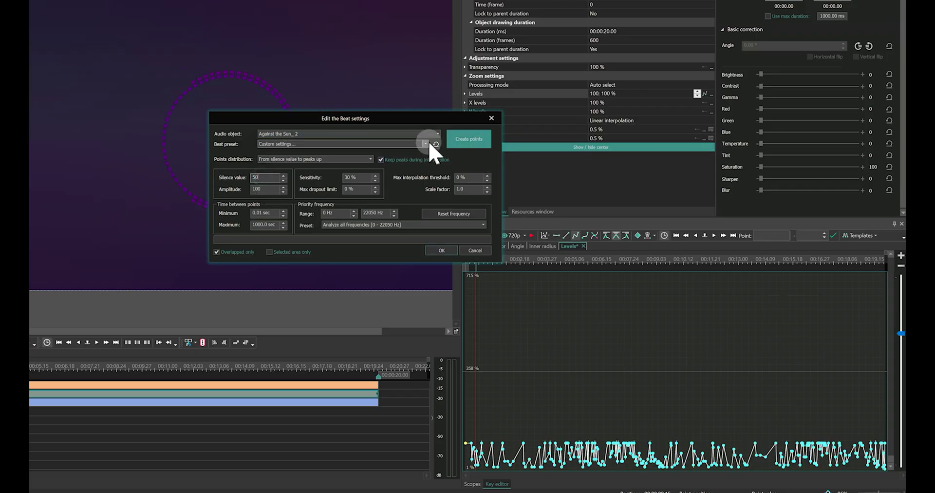
{"action": "left_click", "coordinate": [442, 250]}
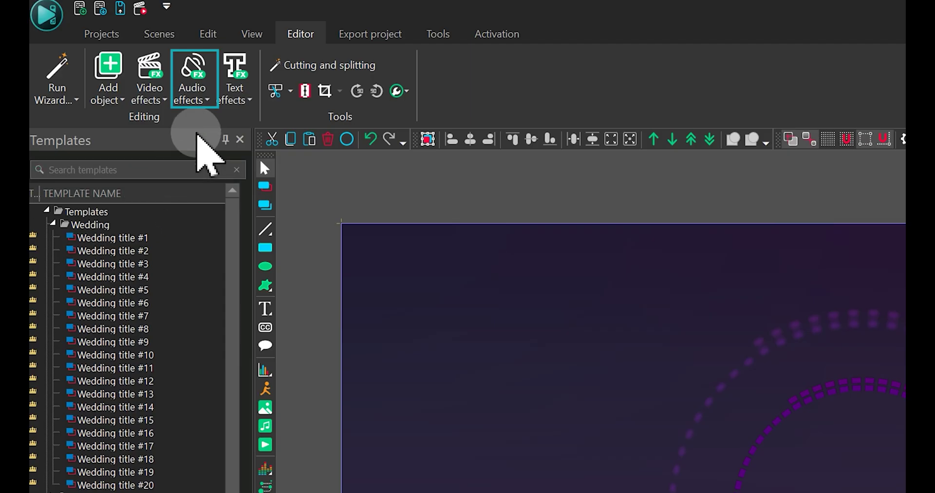
Step: Apply the Amplify effect from Audio effects > Amplitude to the audio
{"action": "left_click", "coordinate": [192, 90]}
{"action": "mouse_move", "coordinate": [216, 122]}
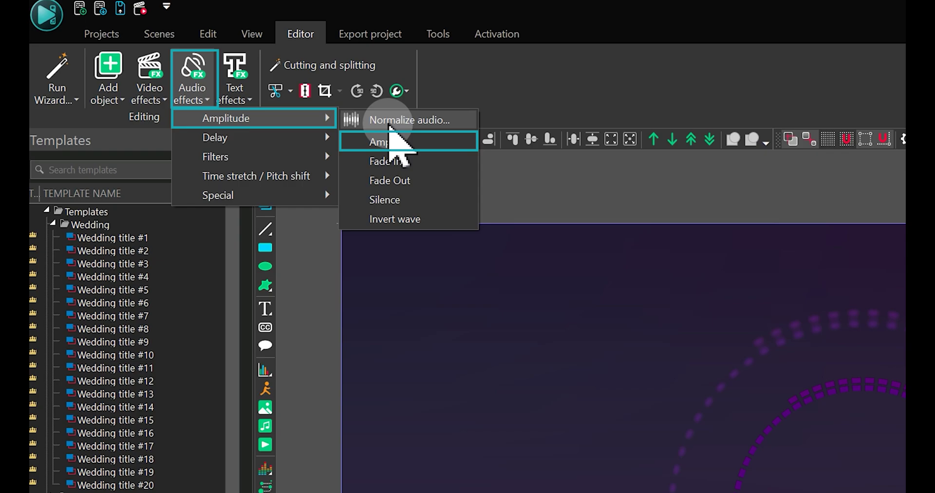
{"action": "left_click", "coordinate": [448, 142]}
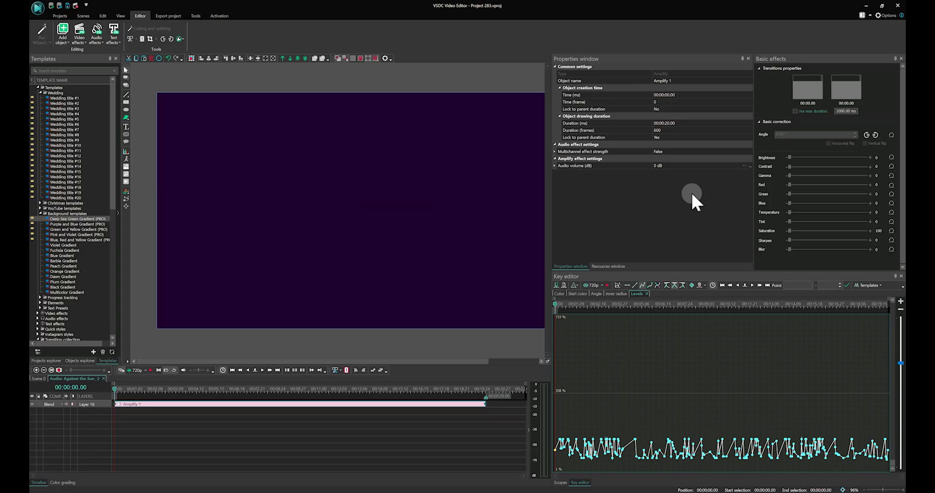
Step: Shape the Audio volume (dB) curve to dip mid-clip and return to 0 dB, then preview at 12 seconds
{"action": "left_click", "coordinate": [750, 166]}
{"action": "left_click", "coordinate": [576, 342]}
{"action": "left_click", "coordinate": [677, 304]}
{"action": "left_click", "coordinate": [166, 426]}
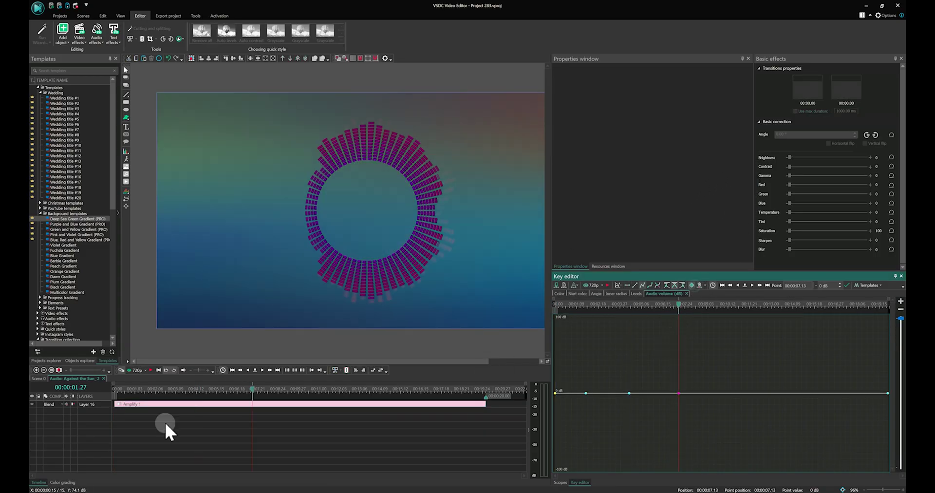
{"action": "left_click_drag", "start_coordinate": [697, 304], "coordinate": [720, 304]}
{"action": "left_click", "coordinate": [678, 392]}
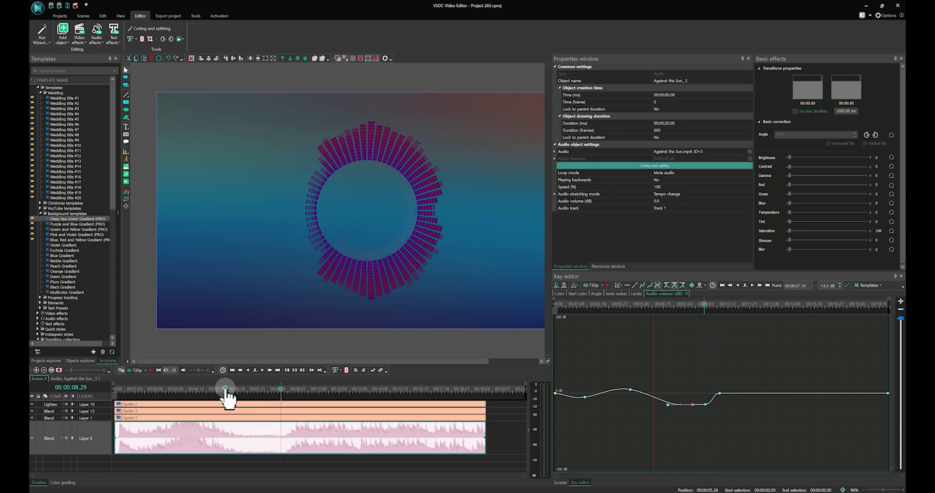
{"action": "left_click", "coordinate": [226, 395]}
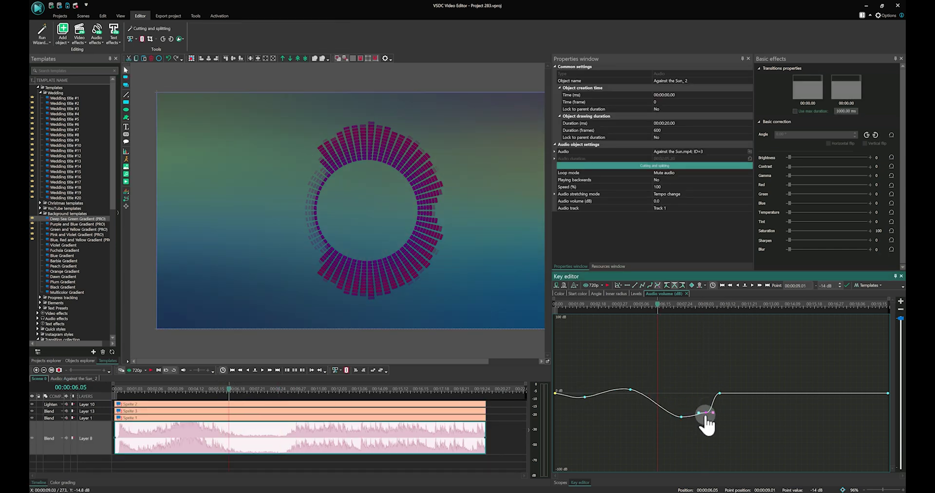
{"action": "left_click_drag", "start_coordinate": [704, 415], "coordinate": [698, 417]}
{"action": "left_click_drag", "start_coordinate": [184, 393], "coordinate": [194, 390]}
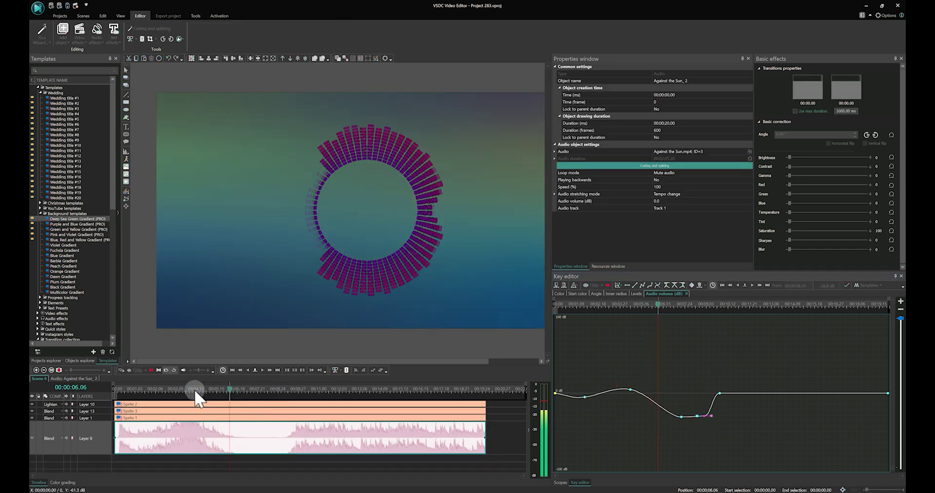
{"action": "left_click", "coordinate": [344, 388]}
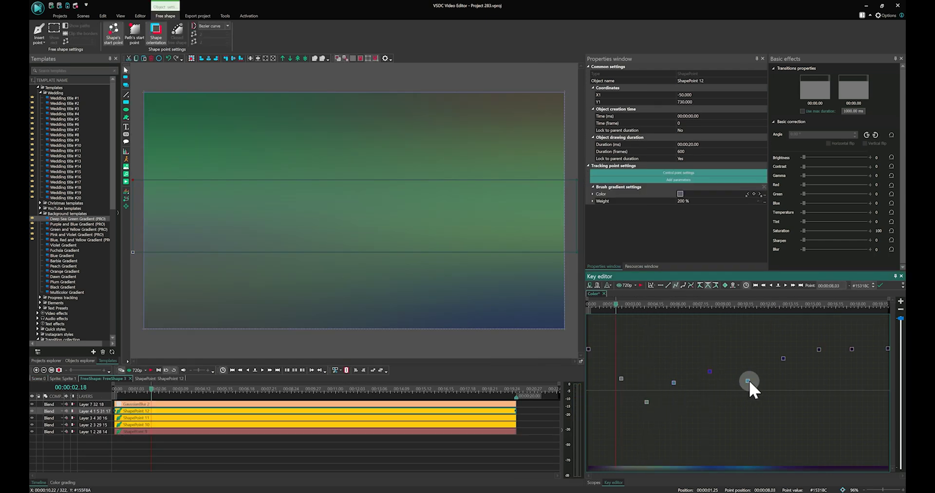
Step: Move a gradient colour keyframe later and recolour two keyframes to violet and orange
{"action": "left_click_drag", "start_coordinate": [784, 359], "coordinate": [774, 341]}
{"action": "double_click", "coordinate": [819, 348]}
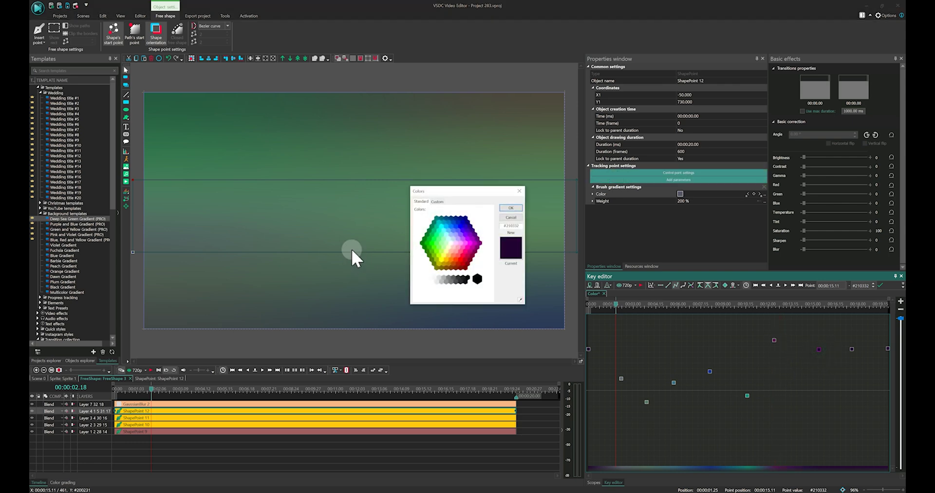
{"action": "left_click", "coordinate": [510, 208]}
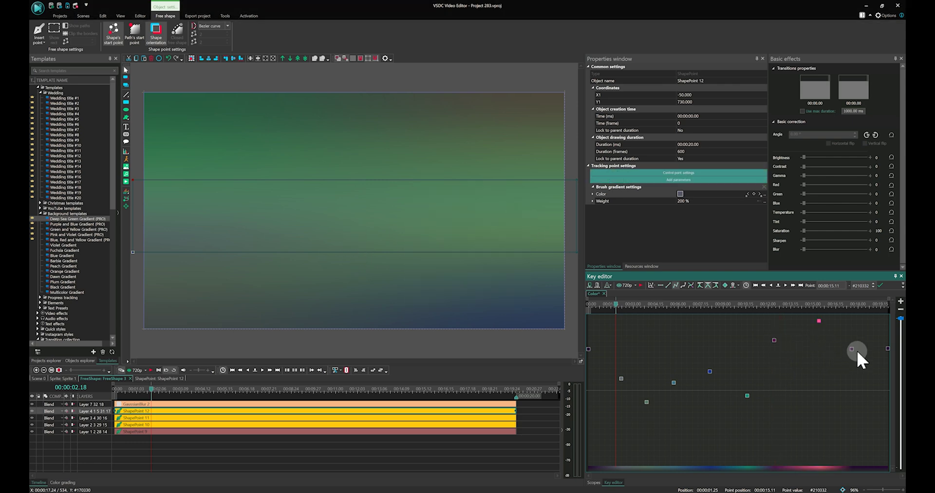
{"action": "double_click", "coordinate": [851, 348]}
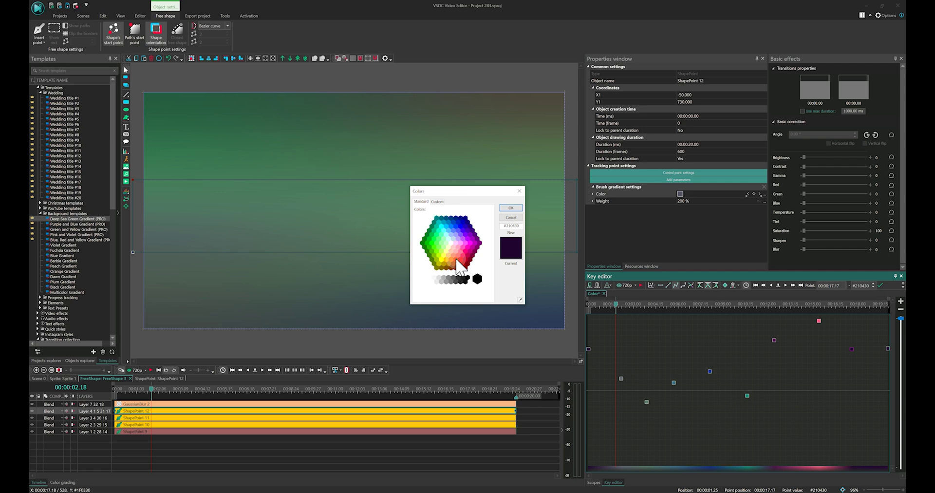
{"action": "left_click", "coordinate": [511, 208]}
{"action": "left_click", "coordinate": [763, 304]}
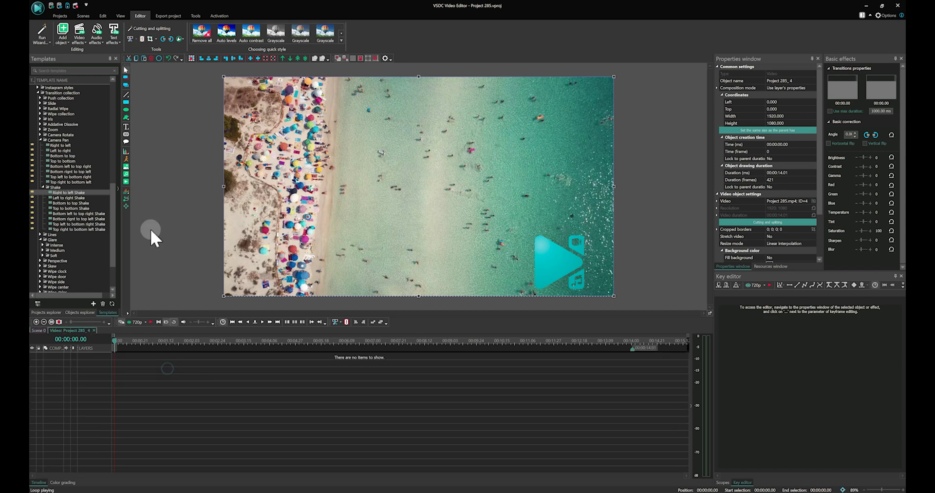
Step: Draw a rectangle over the beach video's logo and make its layer an Inverted mask
{"action": "left_click", "coordinate": [126, 102]}
{"action": "left_click", "coordinate": [501, 279]}
{"action": "left_click_drag", "start_coordinate": [530, 232], "coordinate": [592, 291]}
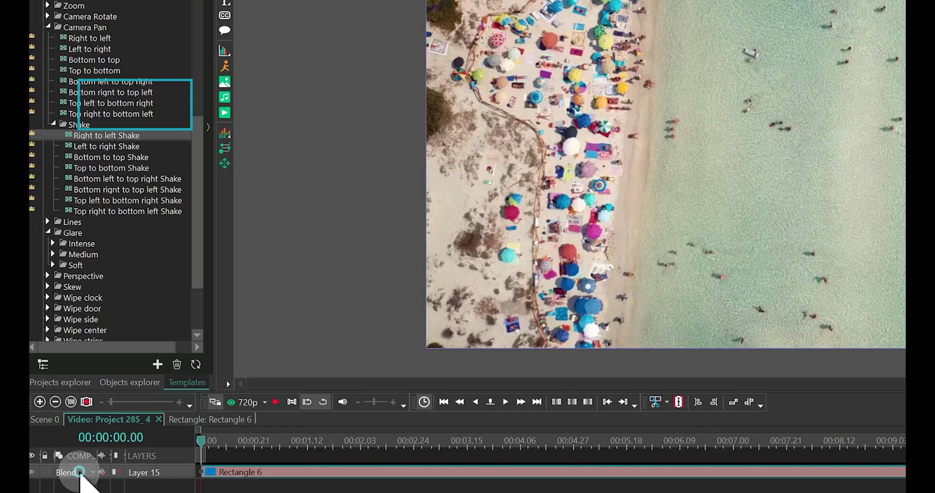
{"action": "left_click", "coordinate": [55, 356]}
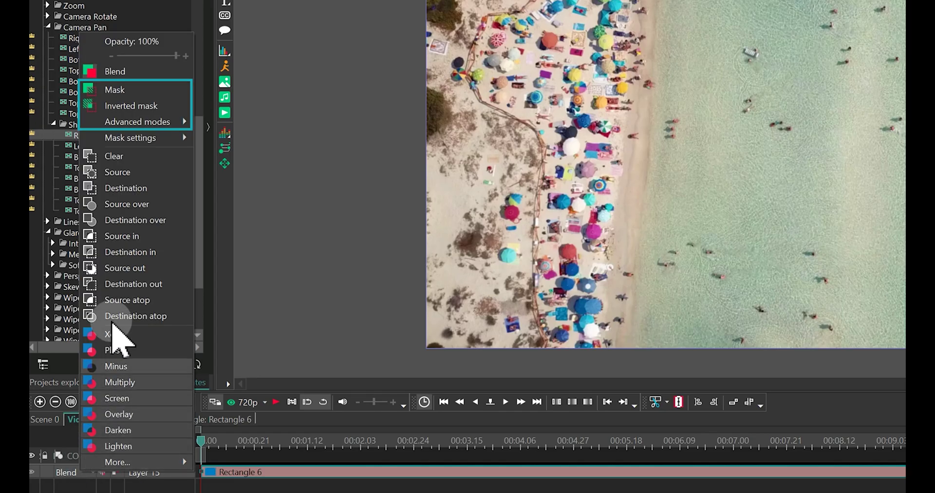
{"action": "left_click", "coordinate": [160, 106]}
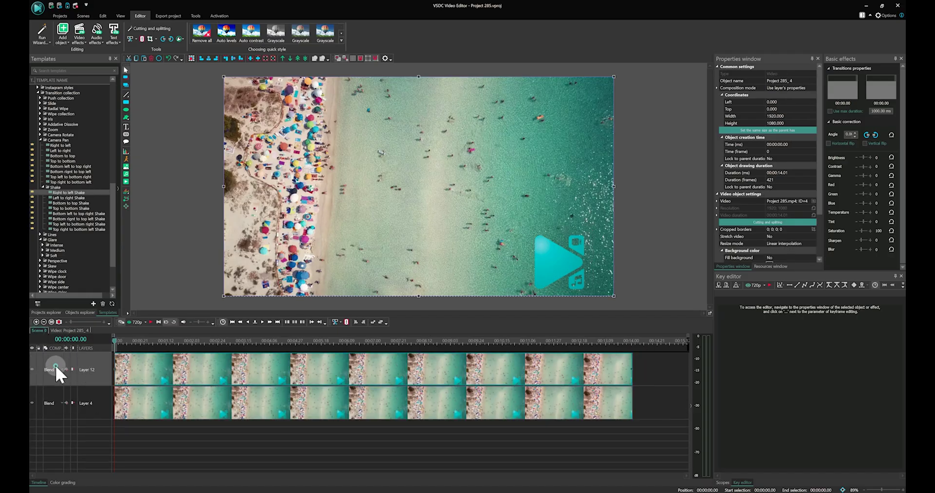
Step: Set Layer 12's blend to Telea inpaint, then switch it to Navier-Stokes inpaint
{"action": "left_click", "coordinate": [54, 366]}
{"action": "mouse_move", "coordinate": [104, 202]}
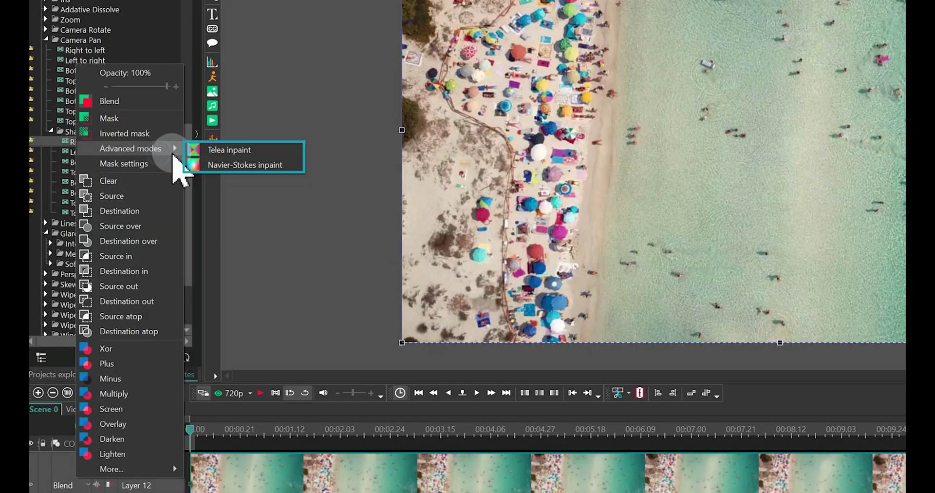
{"action": "left_click", "coordinate": [229, 149]}
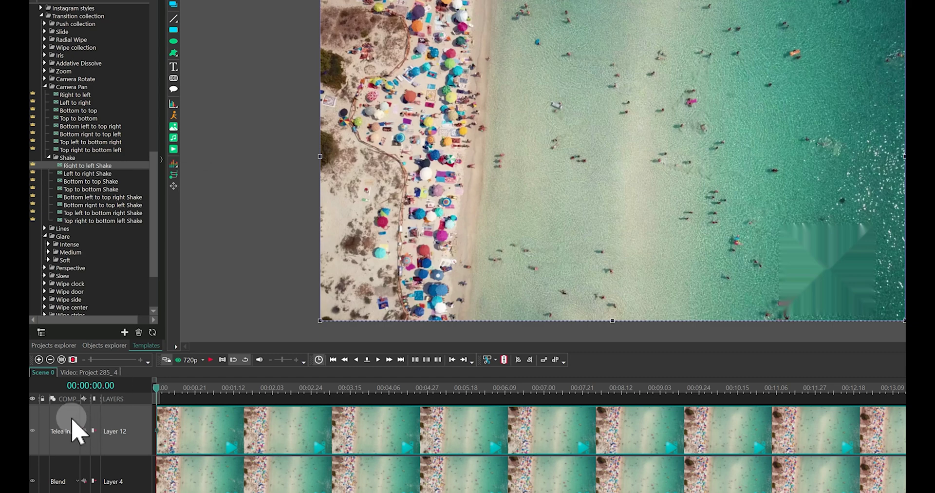
{"action": "left_click", "coordinate": [76, 430]}
{"action": "mouse_move", "coordinate": [128, 173]}
{"action": "left_click", "coordinate": [193, 188]}
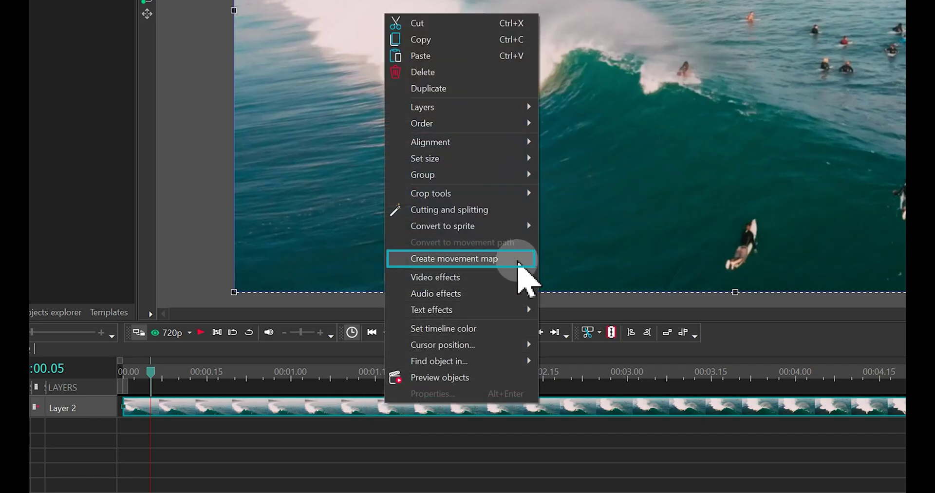
Step: Create a movement map on the surf clip, fit the box to the surfer, and analyze forward
{"action": "left_click", "coordinate": [518, 264]}
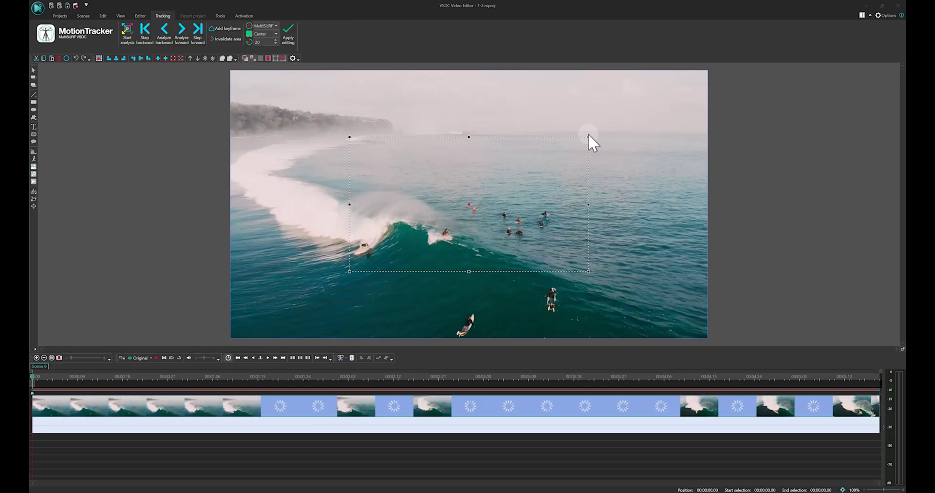
{"action": "left_click_drag", "start_coordinate": [588, 137], "coordinate": [368, 257]}
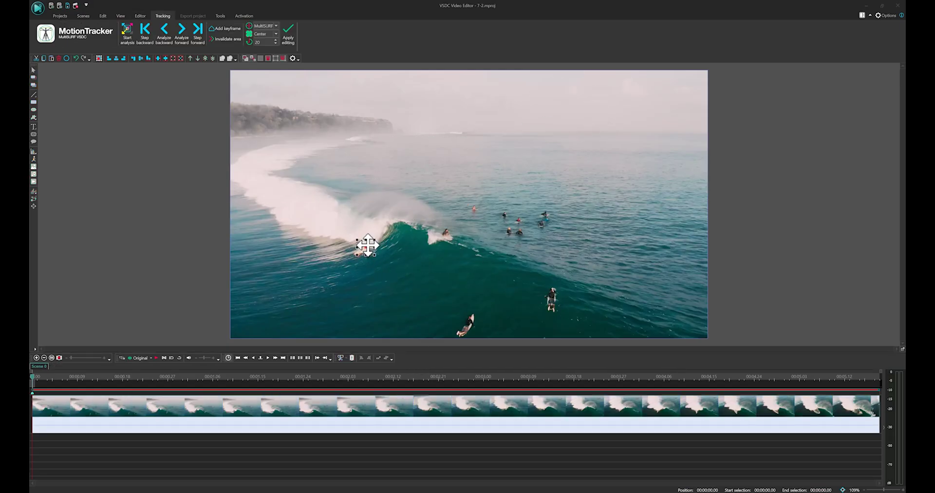
{"action": "left_click", "coordinate": [185, 34]}
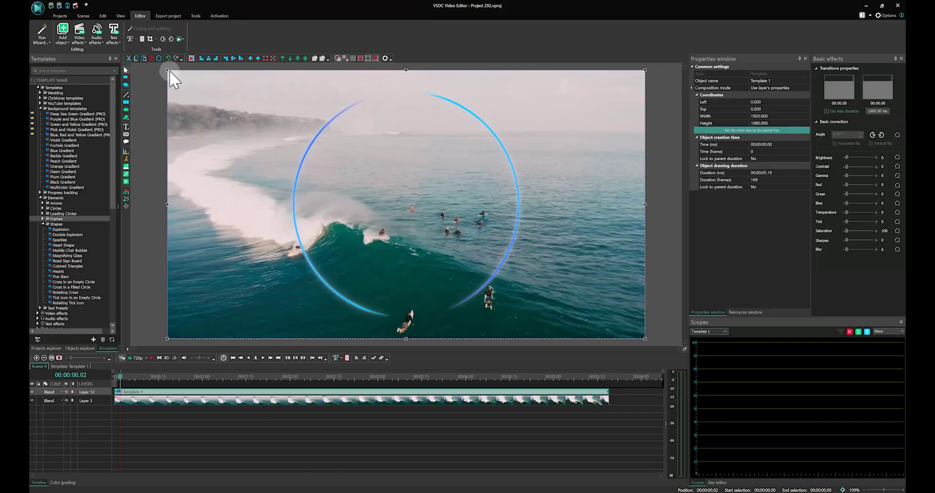
Step: Shrink the blue circle template onto the surfer, give it a Movement map using the surfer's tracking map, and play
{"action": "left_click_drag", "start_coordinate": [312, 138], "coordinate": [298, 248]}
{"action": "double_click", "coordinate": [139, 392]}
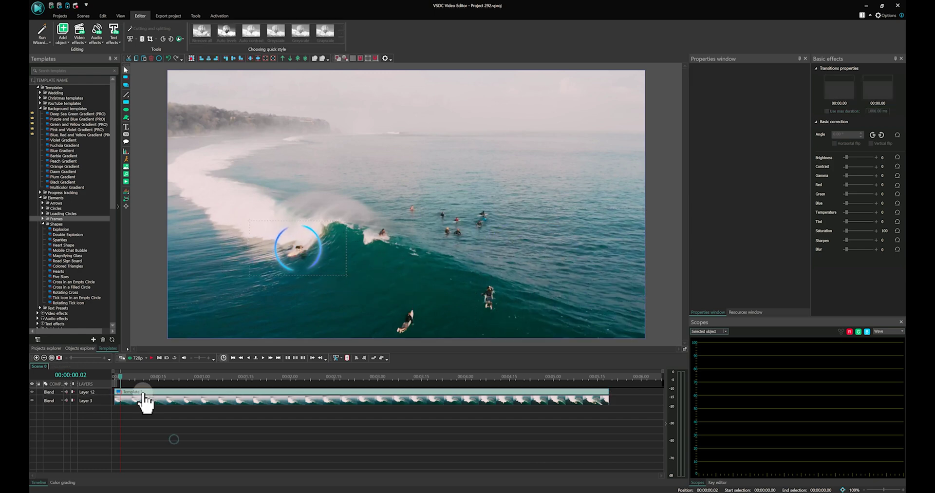
{"action": "left_click", "coordinate": [65, 41]}
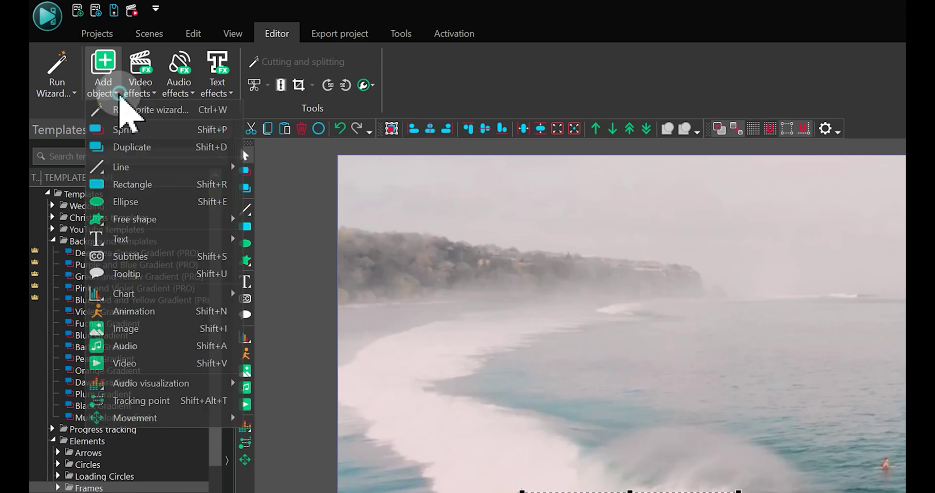
{"action": "mouse_move", "coordinate": [91, 186]}
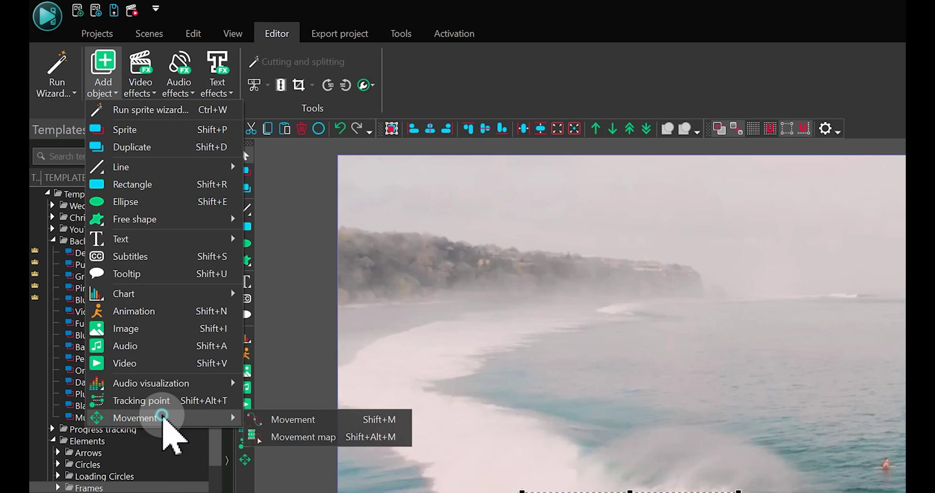
{"action": "left_click", "coordinate": [297, 437]}
{"action": "left_click", "coordinate": [483, 238]}
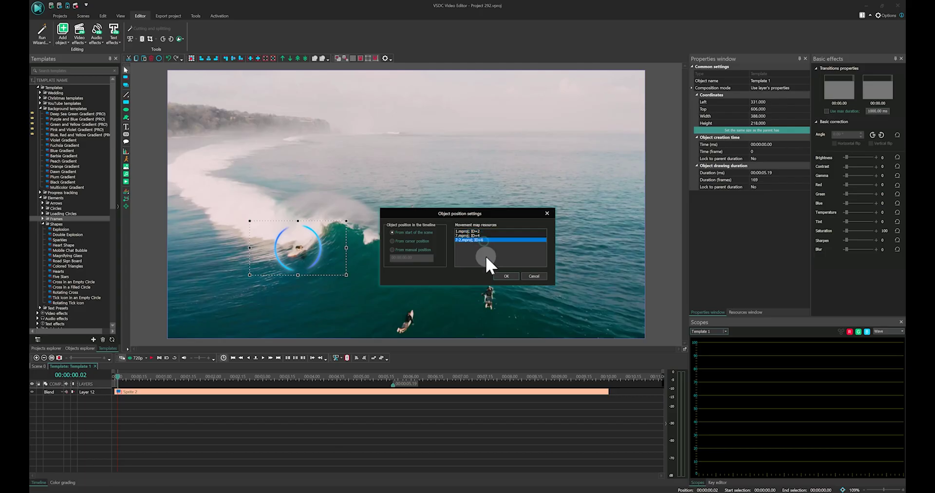
{"action": "left_click", "coordinate": [500, 273]}
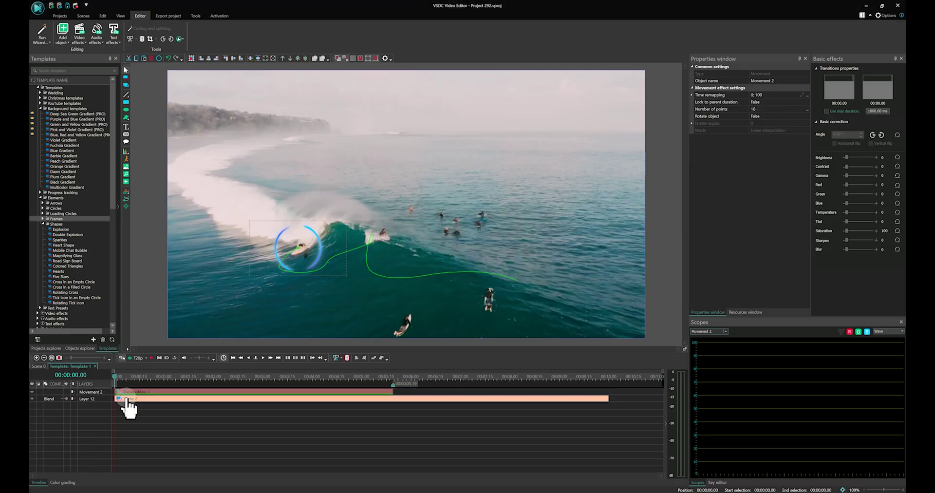
{"action": "key", "text": "space"}
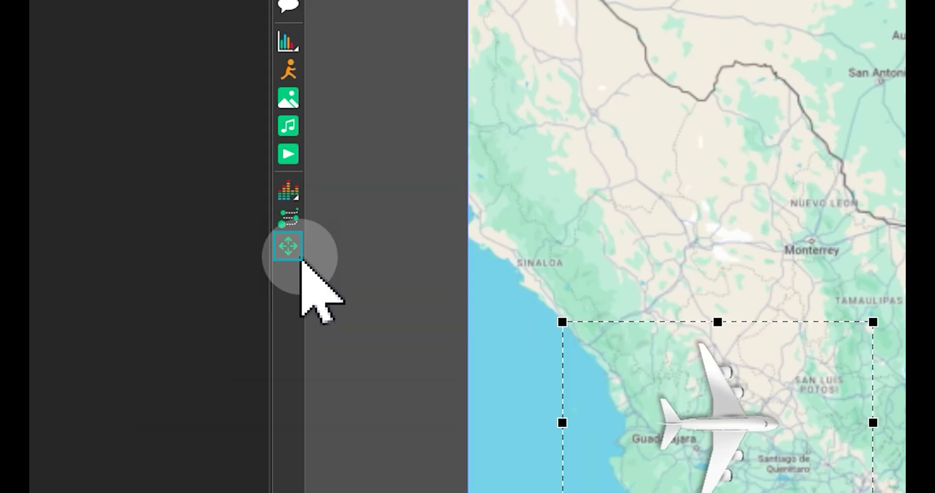
Step: Create the plane's movement path with waypoints north of the Gulf, on Cuba and near Guatemala
{"action": "left_click", "coordinate": [300, 259]}
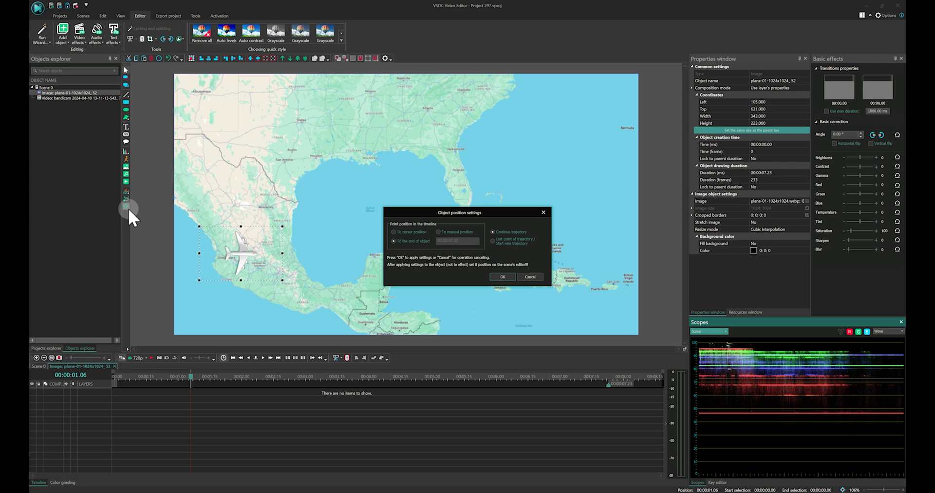
{"action": "key", "text": "Return"}
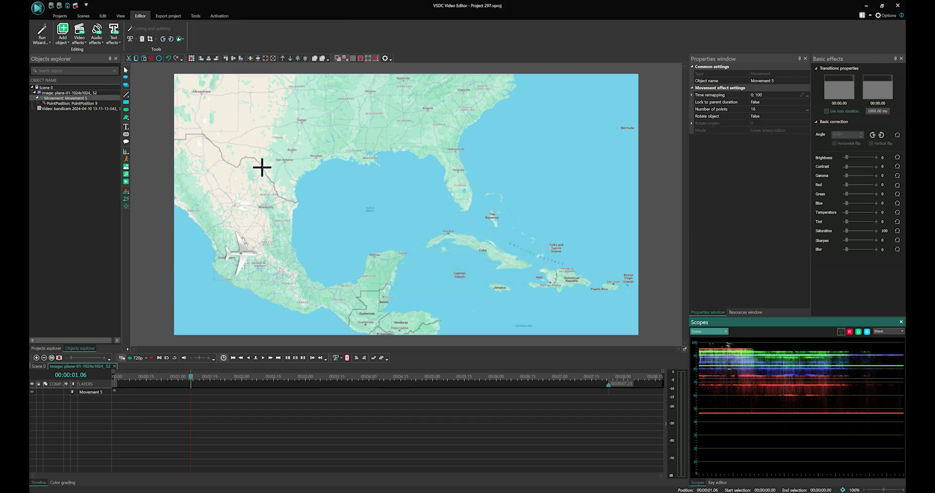
{"action": "left_click", "coordinate": [391, 125]}
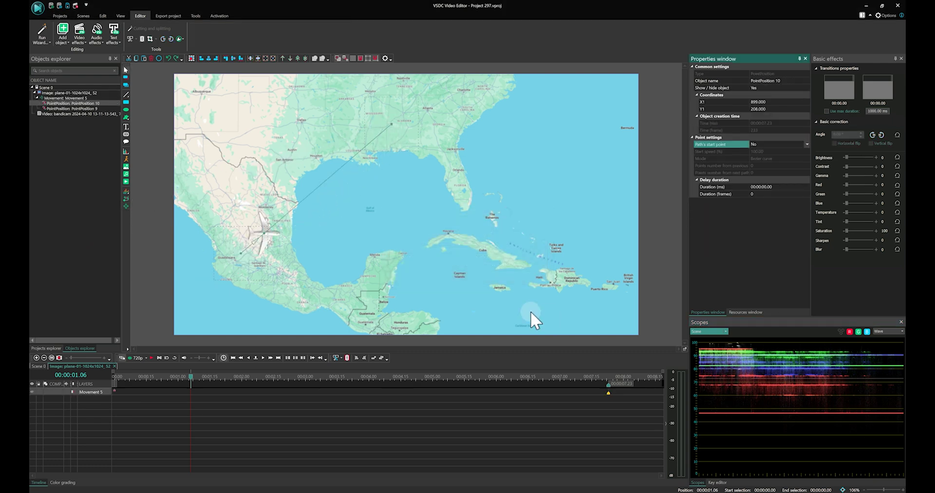
{"action": "left_click", "coordinate": [124, 203]}
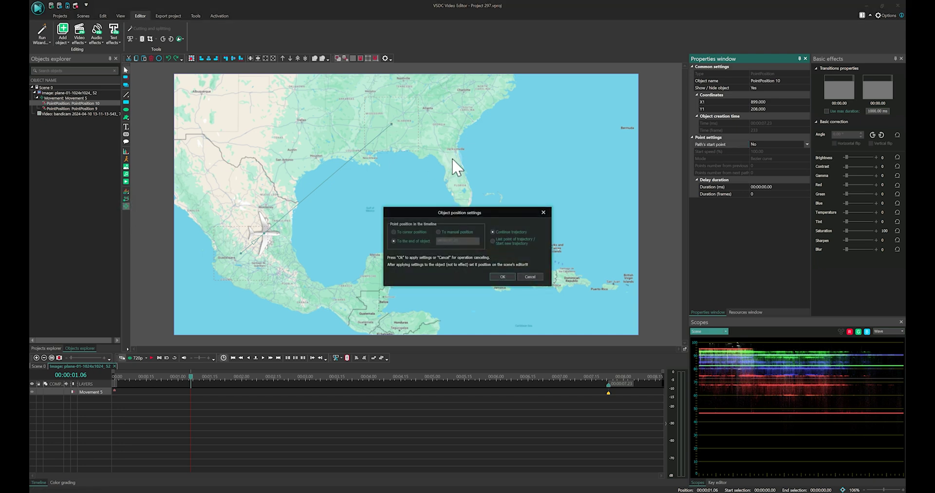
{"action": "key", "text": "Return"}
{"action": "left_click", "coordinate": [494, 252]}
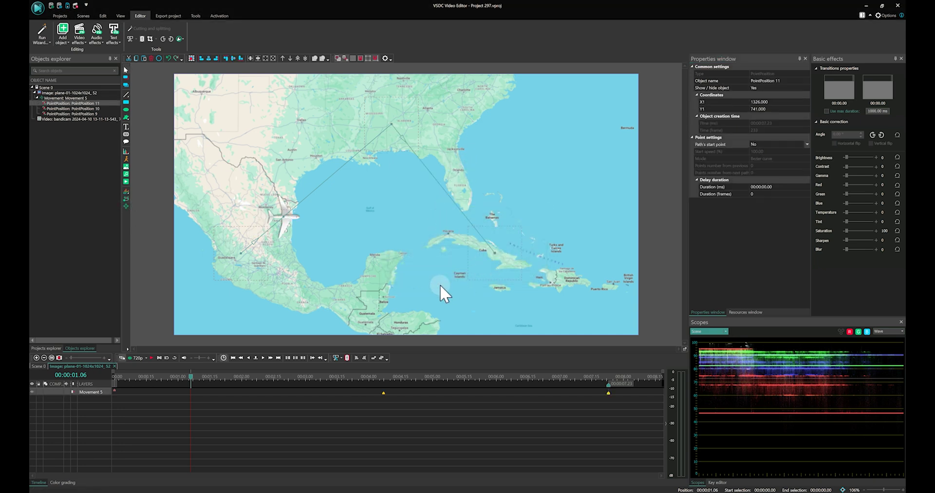
{"action": "left_click", "coordinate": [125, 203]}
{"action": "key", "text": "Return"}
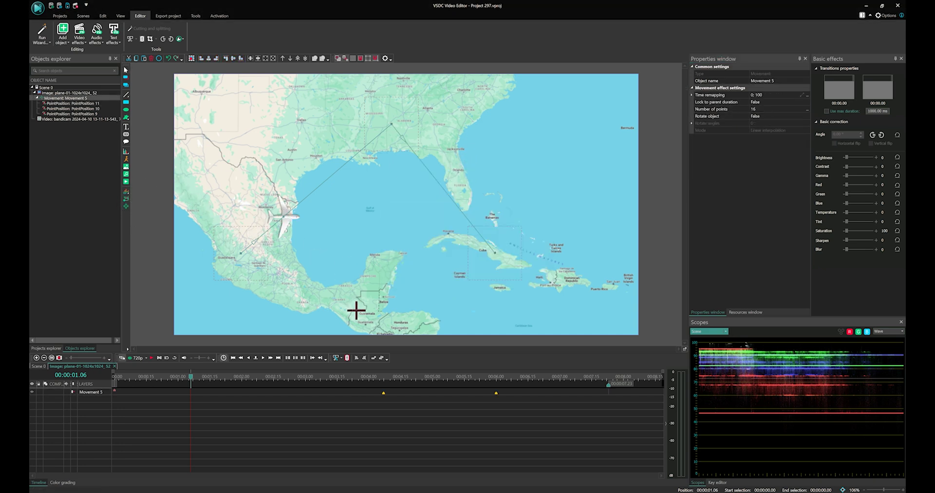
{"action": "left_click", "coordinate": [355, 309]}
Step: Set the plane movement's Rotate object to True so it turns along the route
{"action": "left_click", "coordinate": [618, 195]}
{"action": "left_click", "coordinate": [762, 117]}
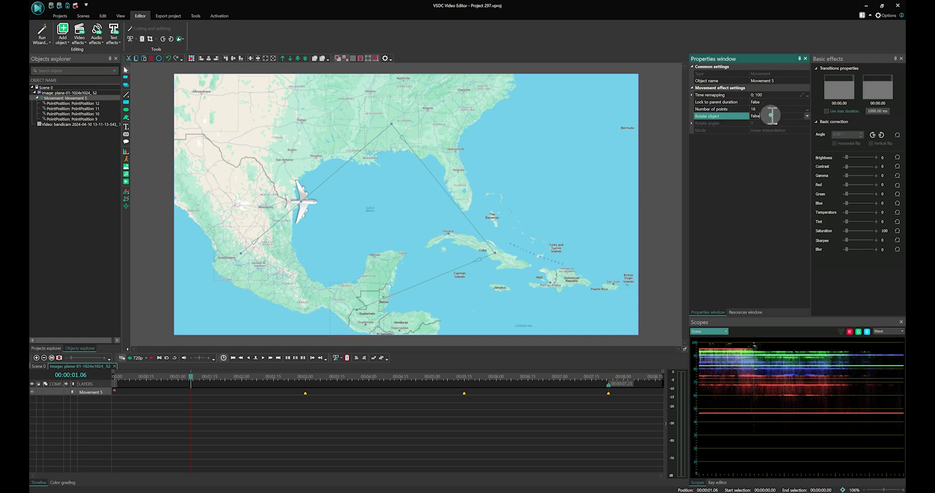
{"action": "double_click", "coordinate": [771, 116]}
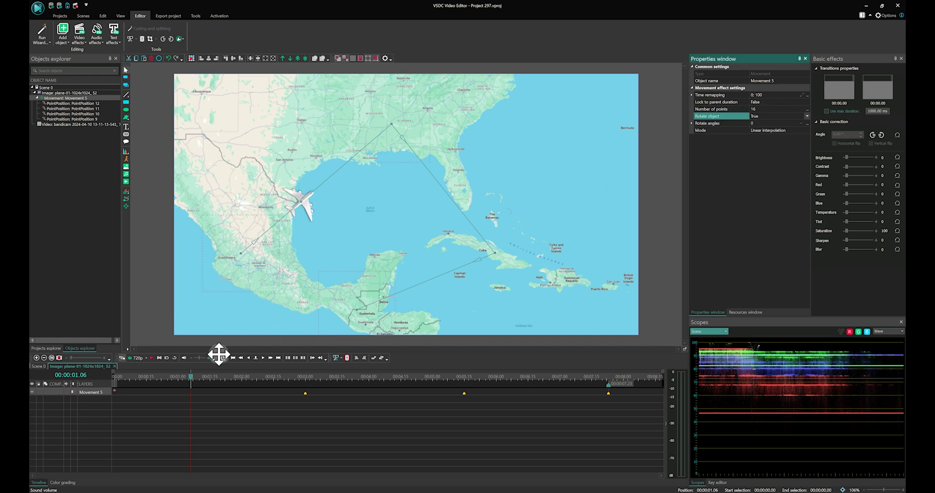
Step: Curve the route by dragging Bezier handles at the Gulf and Cuba waypoints, then preview the flight
{"action": "left_click", "coordinate": [389, 125]}
{"action": "left_click_drag", "start_coordinate": [388, 125], "coordinate": [452, 125]}
{"action": "left_click", "coordinate": [493, 250]}
{"action": "left_click_drag", "start_coordinate": [493, 250], "coordinate": [473, 296]}
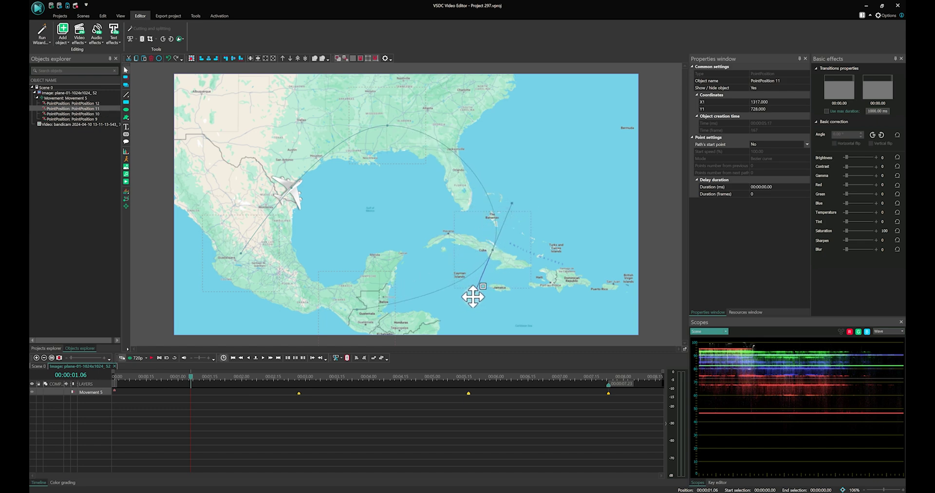
{"action": "left_click", "coordinate": [136, 358]}
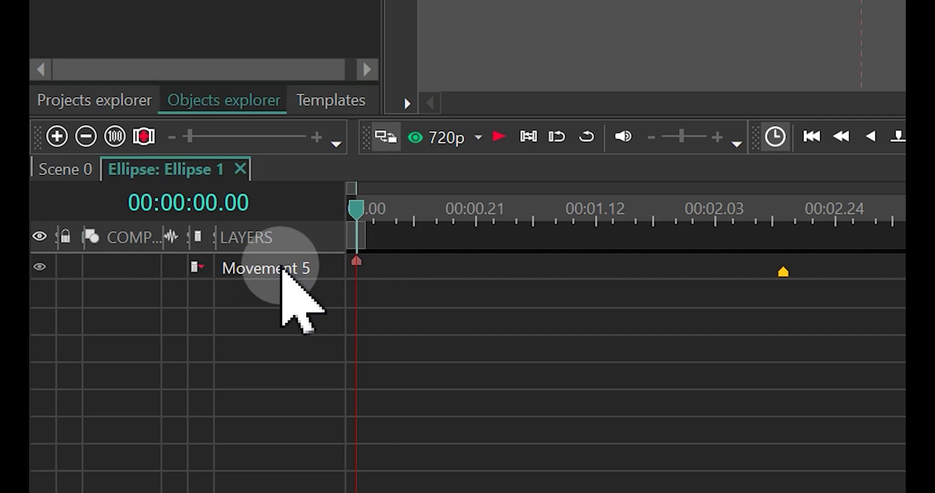
Step: Add Movement 5 time-remapping keypoints at 00:02.21 and 00:05.22 and smooth them into Bezier curves
{"action": "left_click", "coordinate": [282, 268]}
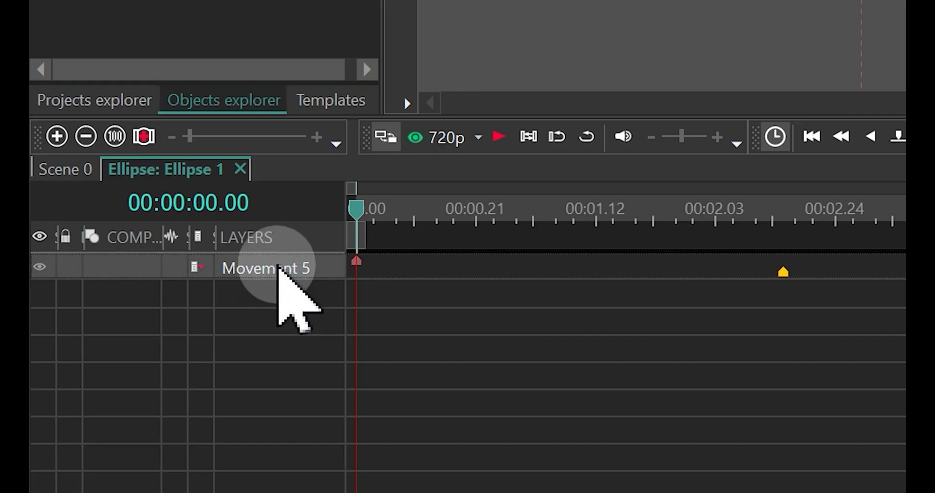
{"action": "left_click", "coordinate": [808, 212]}
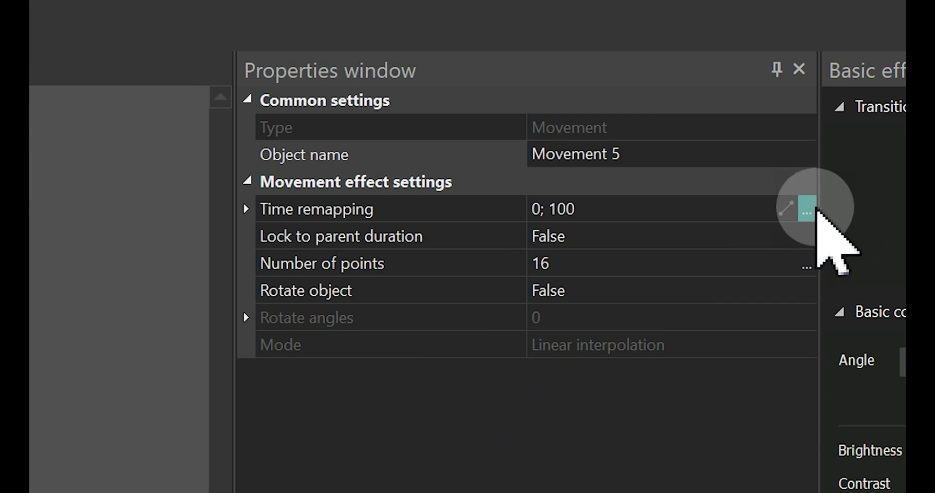
{"action": "left_click", "coordinate": [812, 214]}
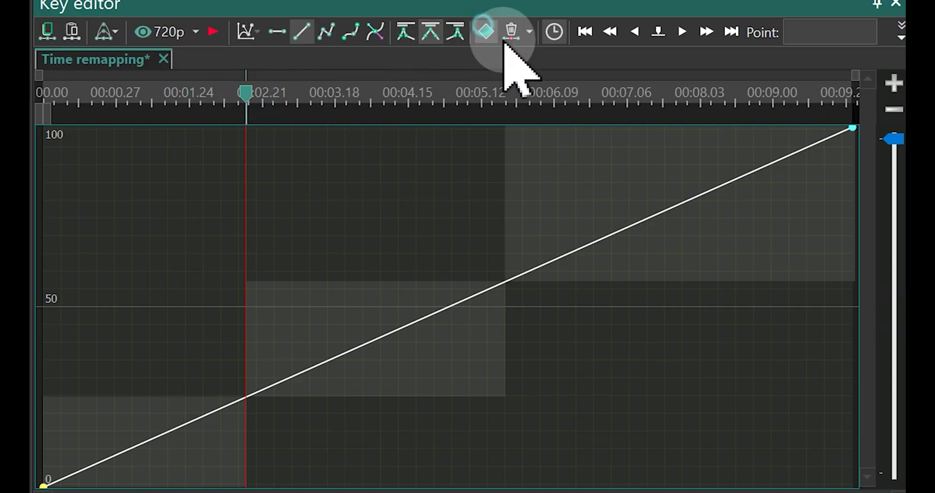
{"action": "left_click", "coordinate": [485, 31]}
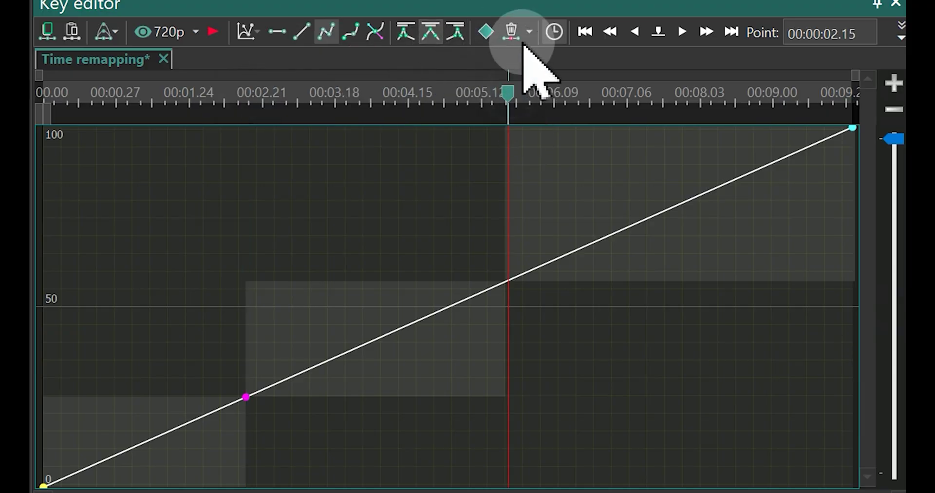
{"action": "left_click", "coordinate": [506, 98]}
{"action": "left_click", "coordinate": [380, 39]}
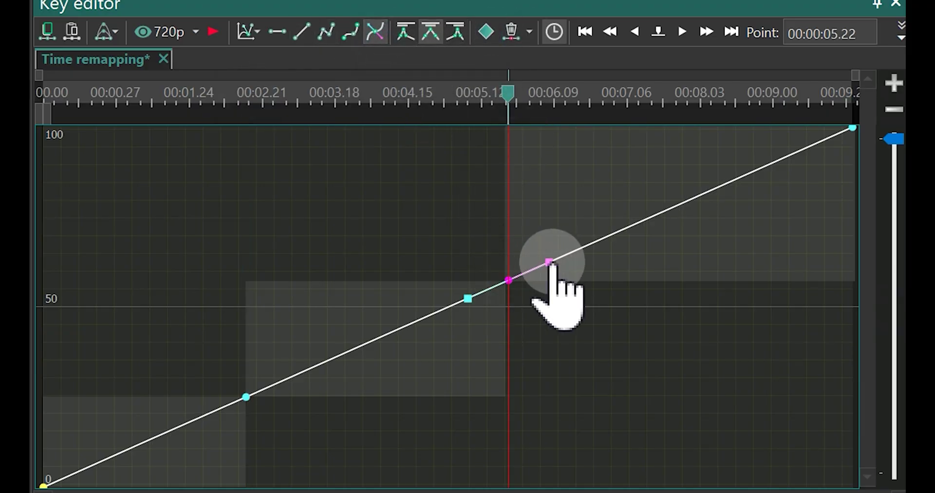
{"action": "left_click_drag", "start_coordinate": [549, 262], "coordinate": [634, 278]}
{"action": "left_click", "coordinate": [247, 396]}
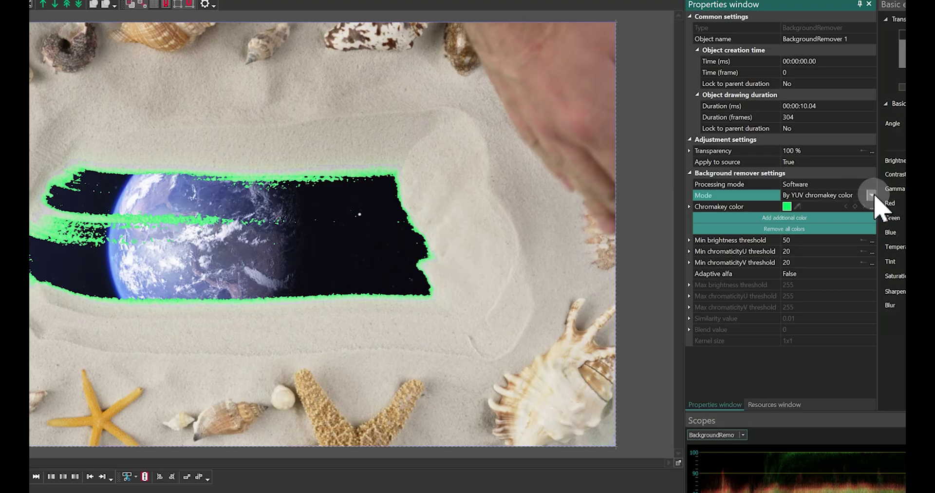
Step: Set the background remover's Mode to By HSL chromakey color
{"action": "left_click", "coordinate": [872, 195]}
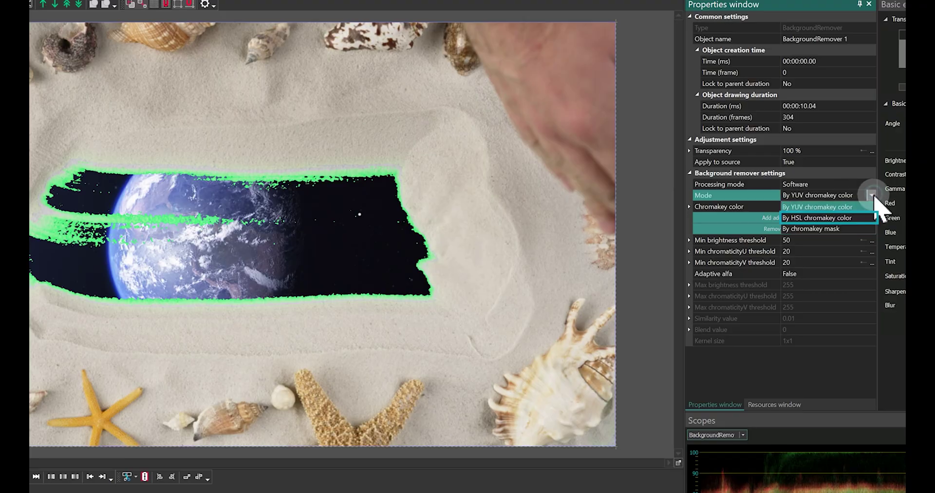
{"action": "left_click", "coordinate": [830, 219]}
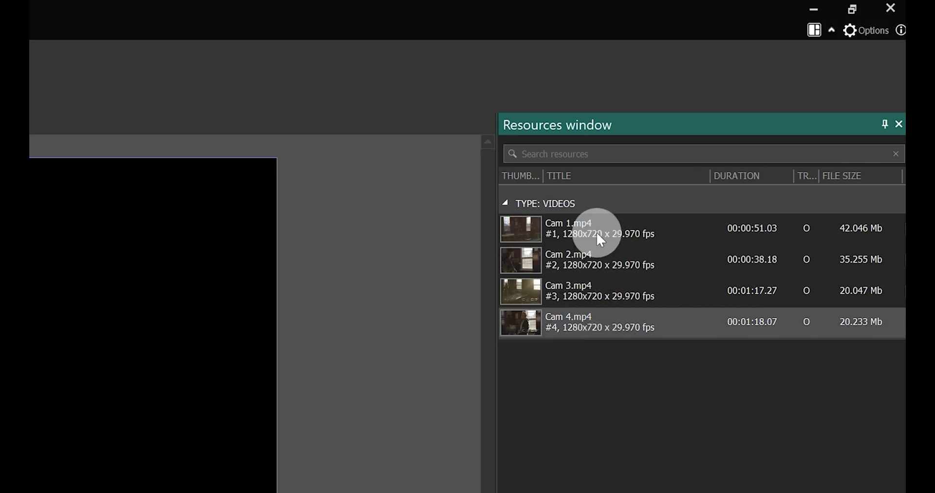
Step: Create a multicam clip from Cam 1–4.mp4 and cut to camera Angle 0 during playback
{"action": "left_click", "coordinate": [598, 234], "text": "shift"}
{"action": "right_click", "coordinate": [599, 236]}
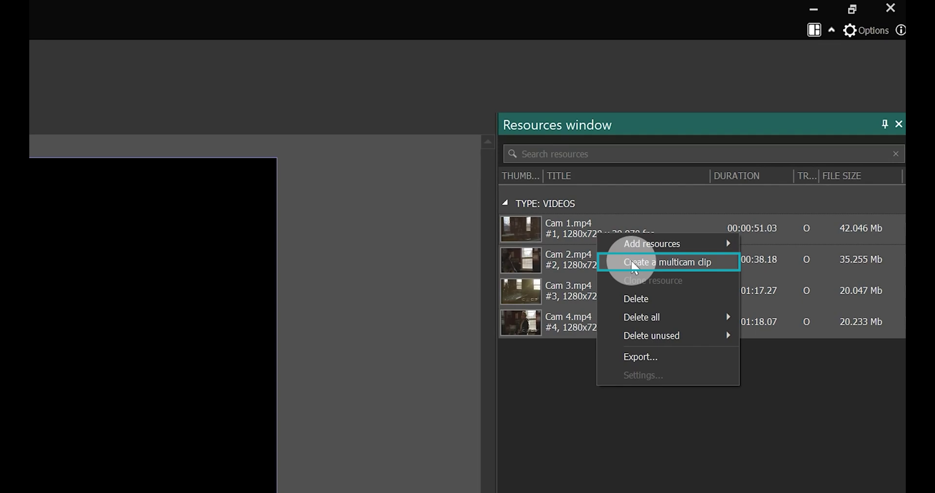
{"action": "left_click", "coordinate": [635, 263]}
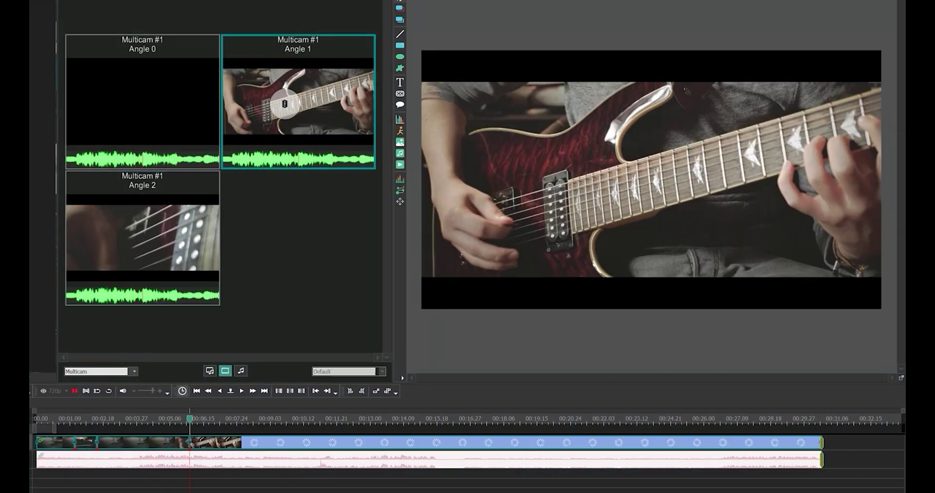
{"action": "left_click", "coordinate": [173, 100]}
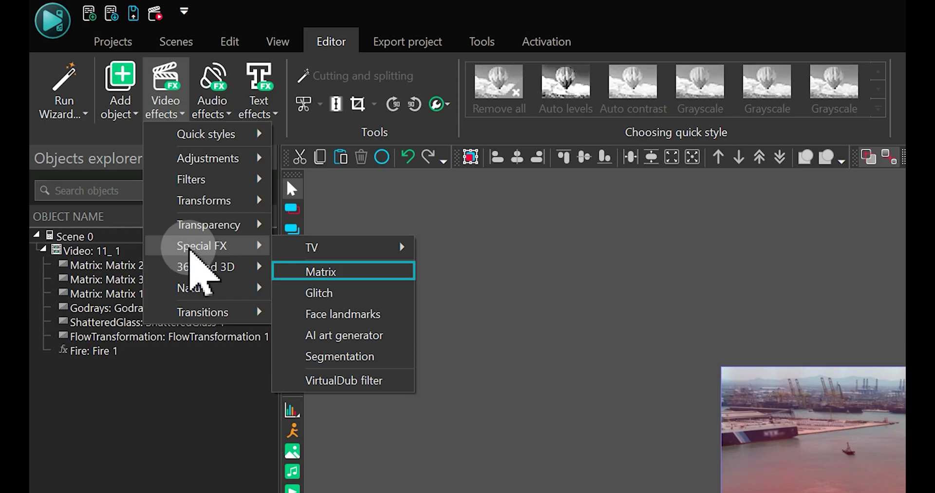
Step: Browse the Nature and Transitions video effect submenus
{"action": "left_click", "coordinate": [190, 288]}
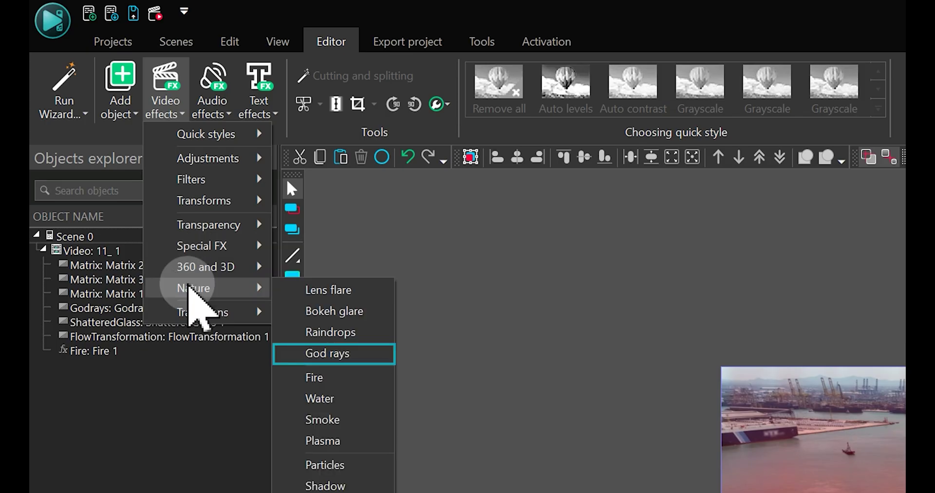
{"action": "left_click", "coordinate": [194, 312]}
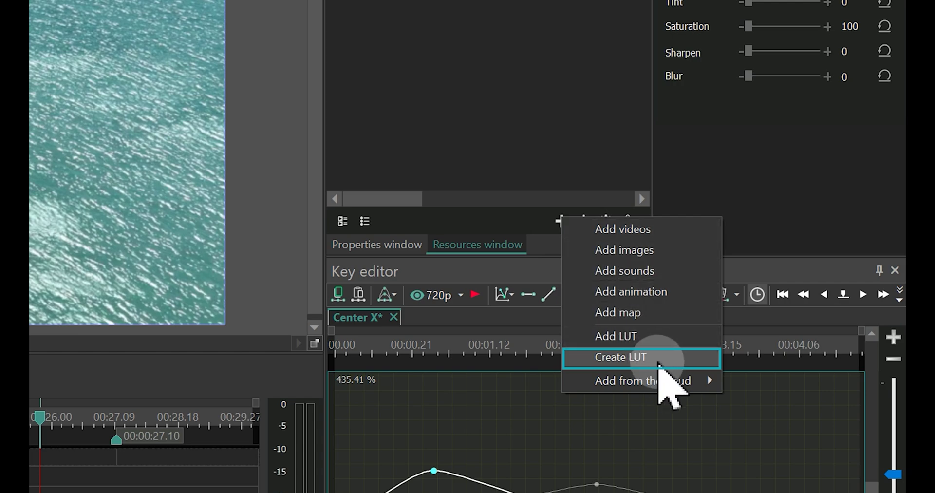
Step: Create a new custom LUT, opening LUT settings for Empty lut 1
{"action": "left_click", "coordinate": [663, 360]}
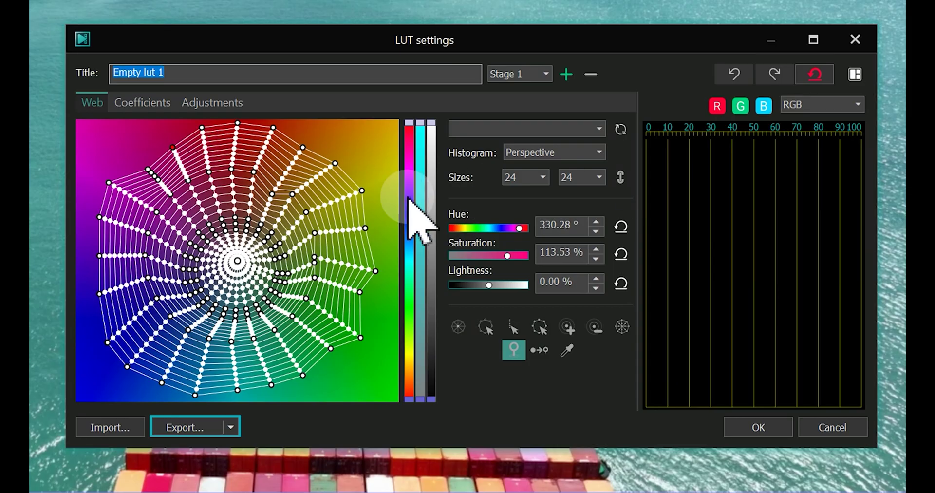